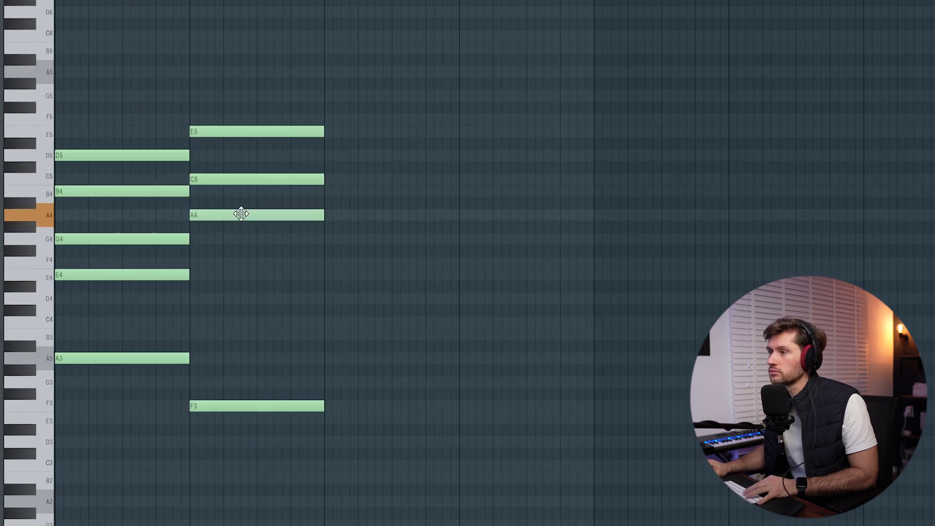
- Add F4 to the second chord and build a D3-based chord in bar 3 and an E3-based chord in bar 4
{"action": "key", "text": "space"}
{"action": "left_click_drag", "start_coordinate": [214, 263], "coordinate": [224, 265]}
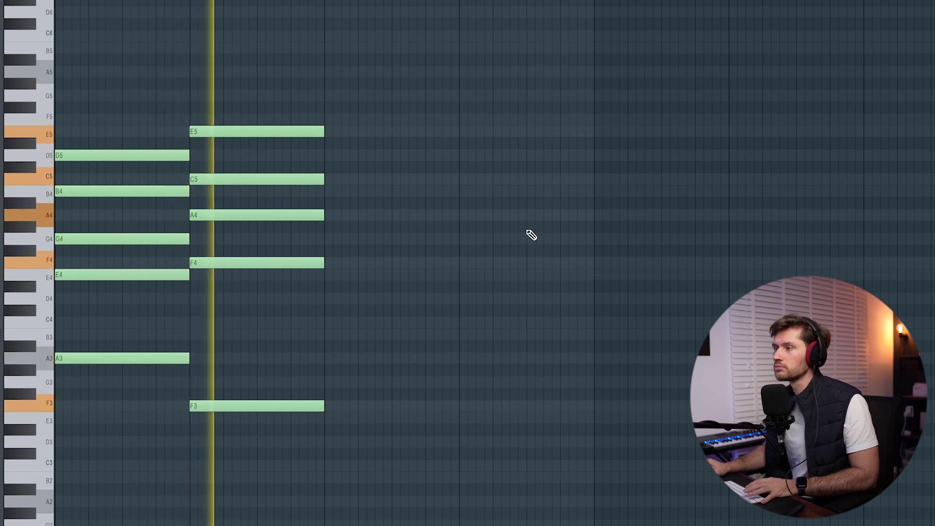
{"action": "left_click_drag", "start_coordinate": [102, 362], "coordinate": [352, 275]}
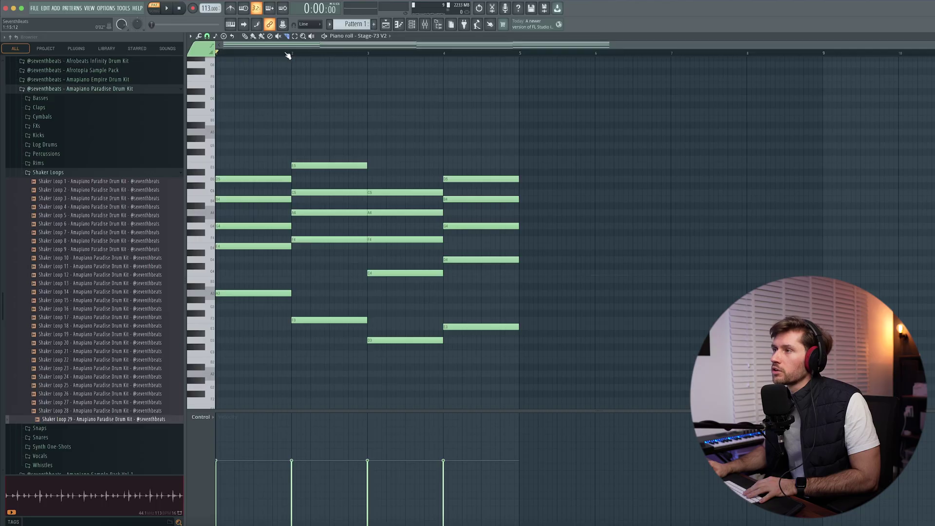
- Slice the first chord near the end of bar 1 and move notes of the short slice to form a G3-based passing chord
{"action": "left_click_drag", "start_coordinate": [261, 302], "coordinate": [262, 302]}
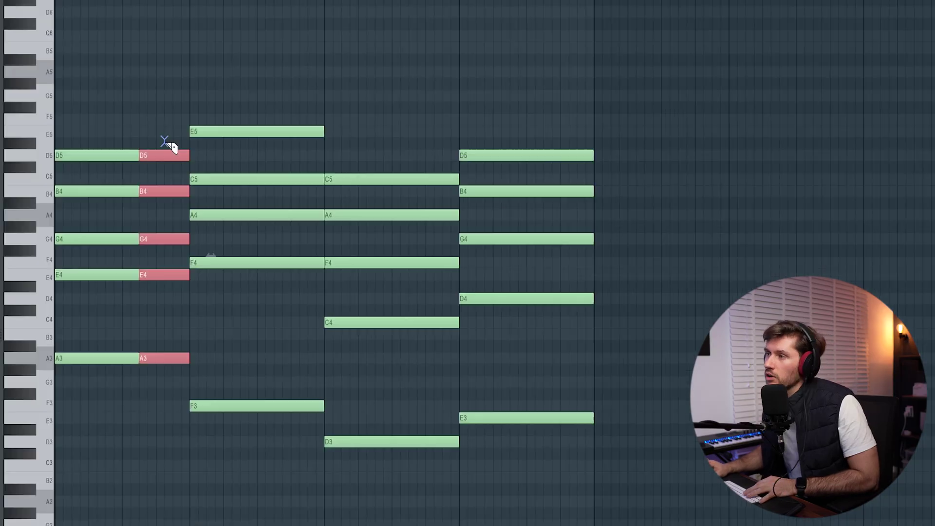
{"action": "key", "text": "space"}
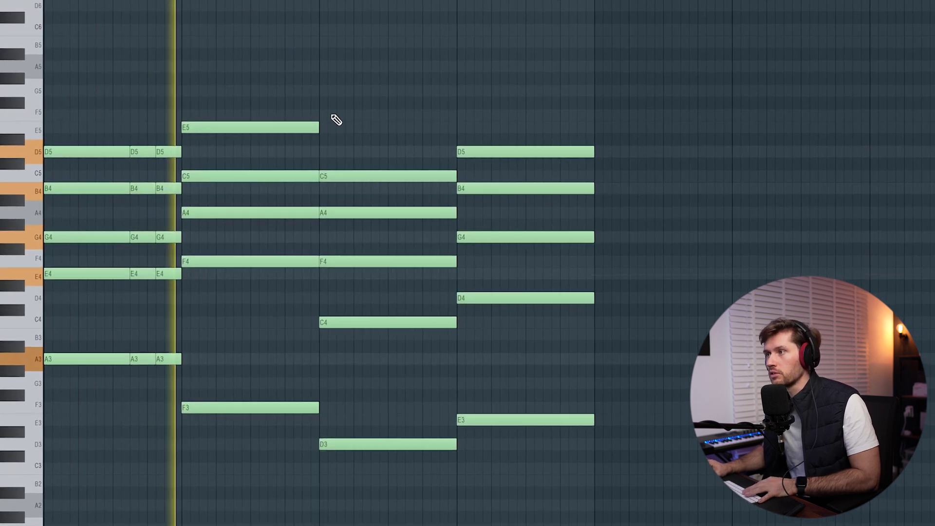
{"action": "left_click_drag", "start_coordinate": [176, 258], "coordinate": [178, 276]}
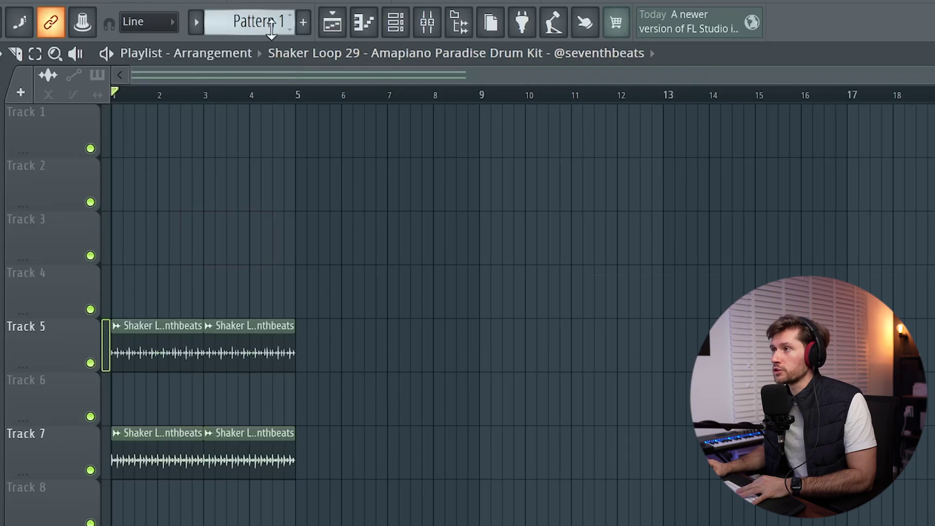
- Place the Pattern 1 clip on Track 2 of the playlist, starting at bar 1
{"action": "left_click", "coordinate": [246, 167]}
{"action": "left_click_drag", "start_coordinate": [247, 167], "coordinate": [122, 167]}
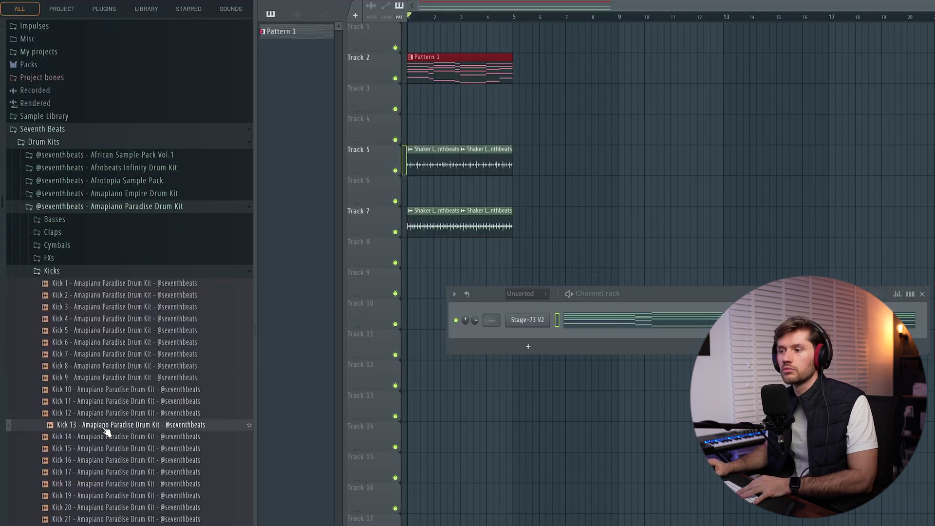
- Add Kick 18 from the Amapiano Paradise Drum Kit to the channel rack and open its piano roll
{"action": "scroll", "coordinate": [109, 458], "scroll_direction": "down", "scroll_amount": 2}
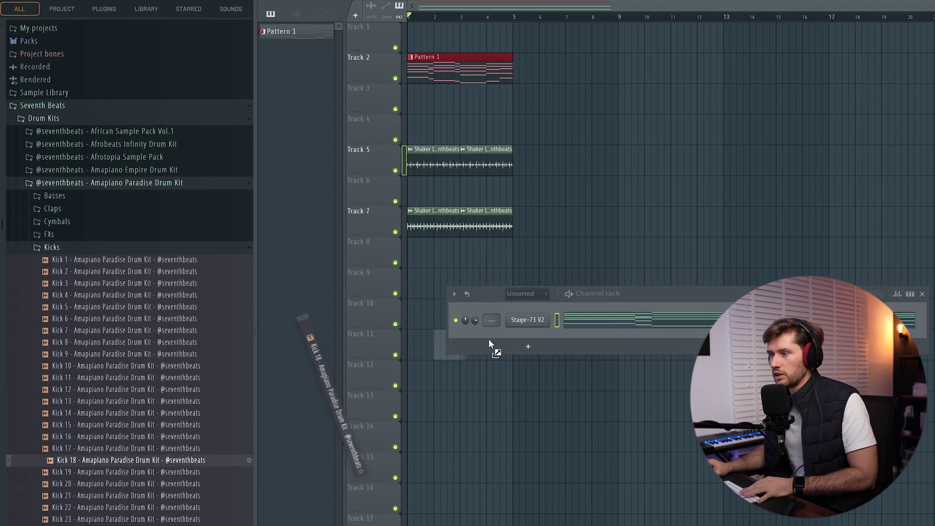
{"action": "left_click_drag", "start_coordinate": [526, 341], "coordinate": [527, 341]}
{"action": "left_click", "coordinate": [609, 320]}
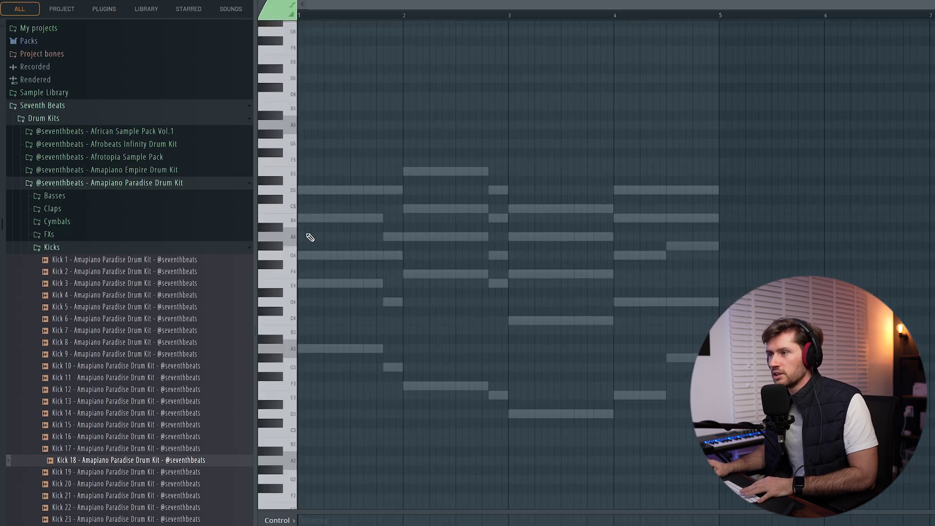
- Draw kick notes on C5 on every beat of bar 1 and duplicate them through bar 4
{"action": "left_click", "coordinate": [302, 209]}
{"action": "left_click", "coordinate": [329, 208]}
{"action": "left_click", "coordinate": [355, 208]}
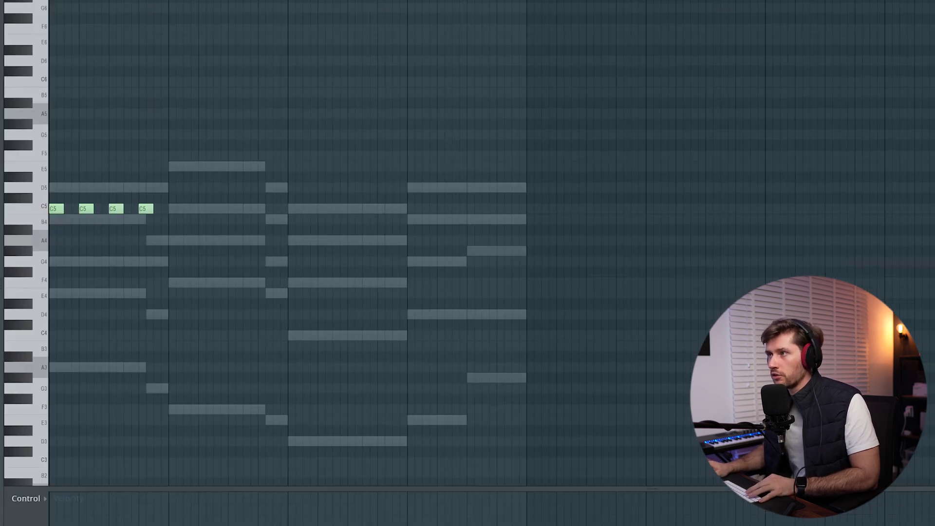
{"action": "key", "text": "ctrl+b"}
{"action": "key", "text": "ctrl+b"}
{"action": "key", "text": "ctrl+b"}
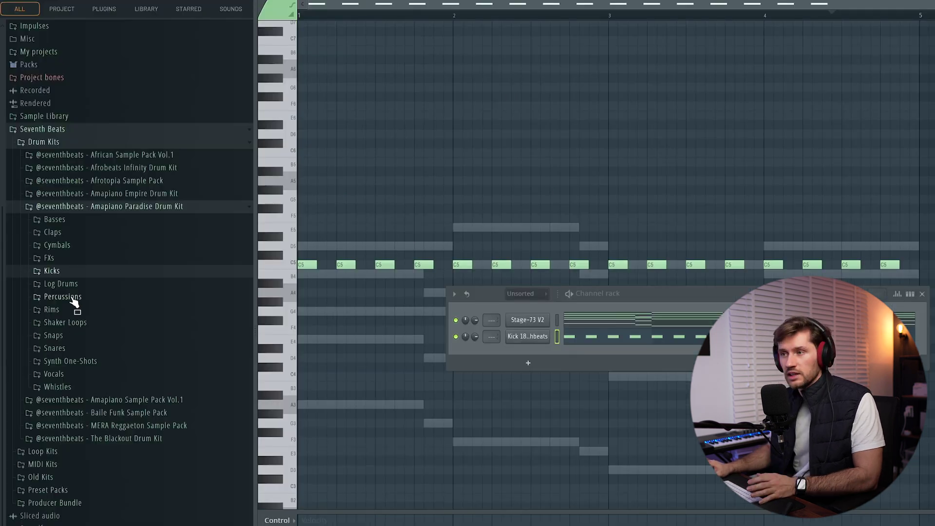
- Load Tom 13 from the Percussions folder and program two C5 hits in both bar 1 and bar 3
{"action": "left_click", "coordinate": [73, 299]}
{"action": "scroll", "coordinate": [77, 303], "scroll_direction": "down", "scroll_amount": 3}
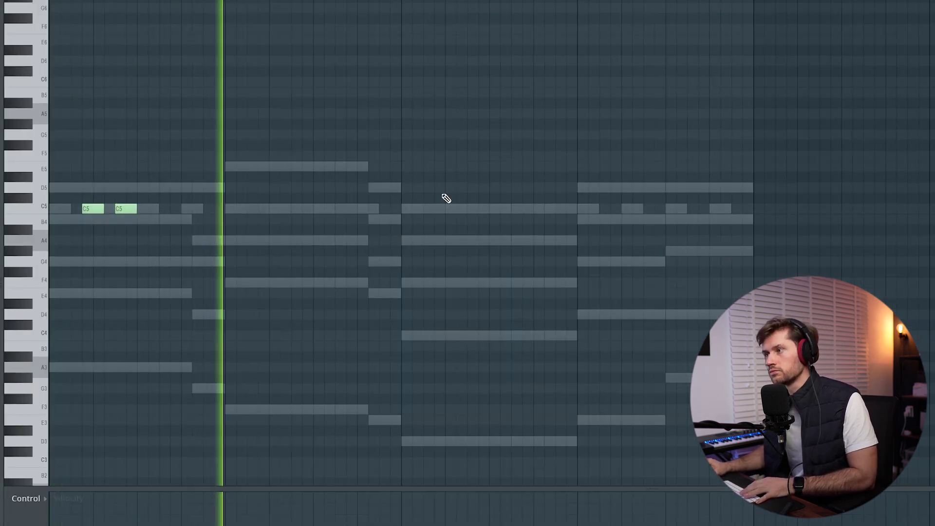
{"action": "left_click", "coordinate": [442, 219]}
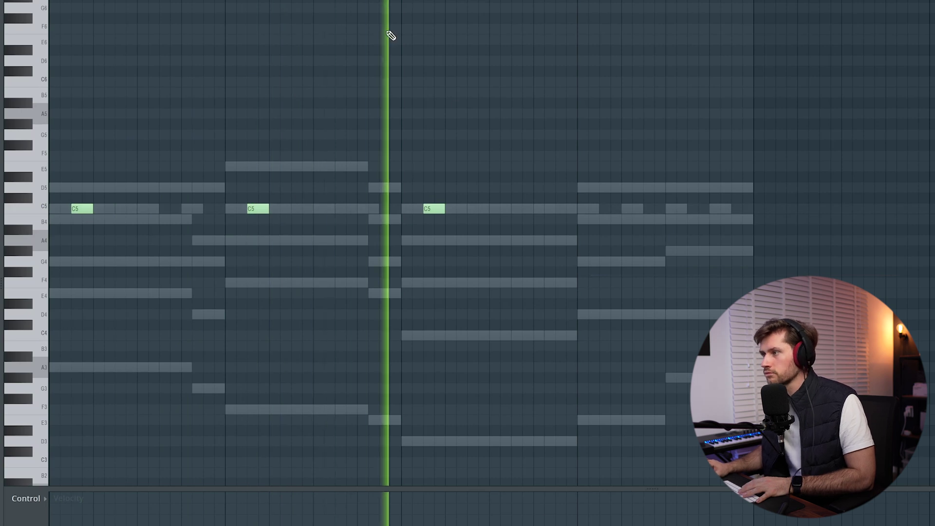
- Program C5 hits for the Steel 1 and Tamborim channels while auditioning the beat
{"action": "key", "text": "space"}
{"action": "key", "text": "F6"}
{"action": "key", "text": "F6"}
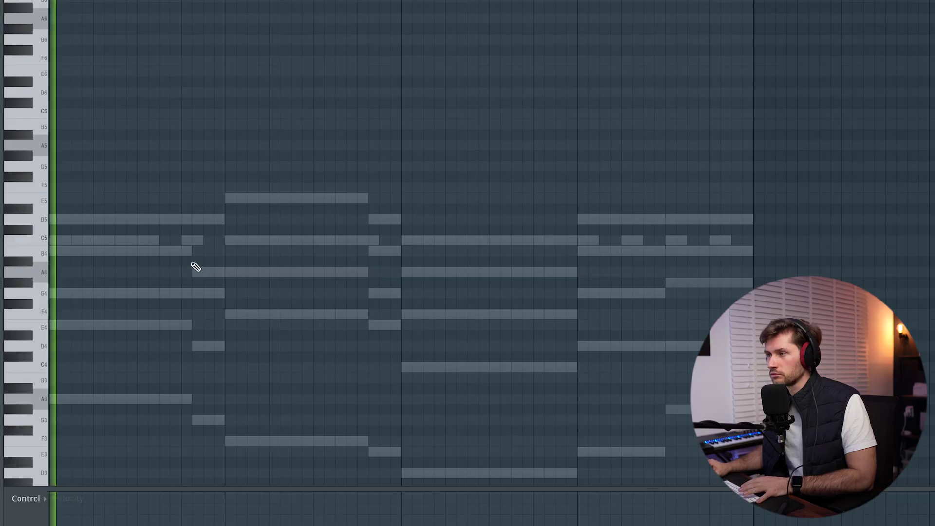
{"action": "key", "text": "space"}
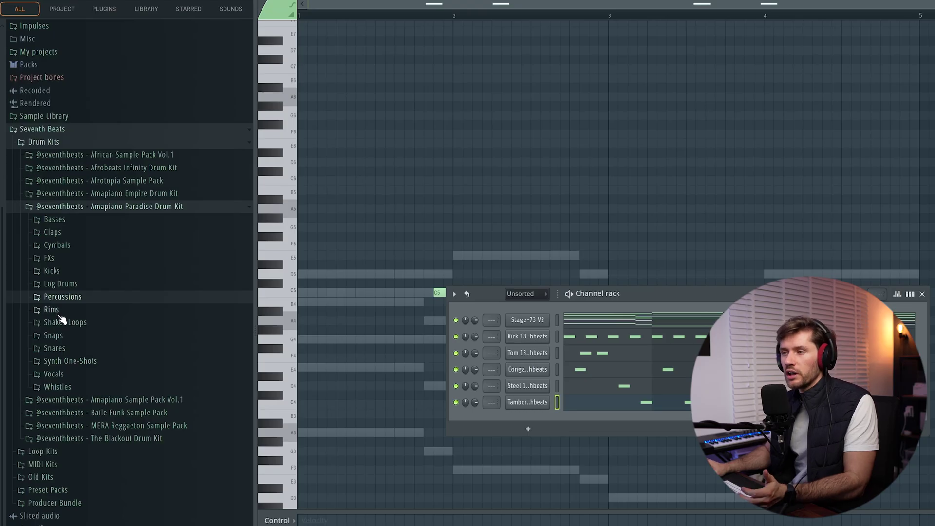
- Load Rim 23 from the Rims folder and draw two C5 hits in each bar
{"action": "left_click", "coordinate": [59, 318]}
{"action": "scroll", "coordinate": [105, 360], "scroll_direction": "down", "scroll_amount": 3}
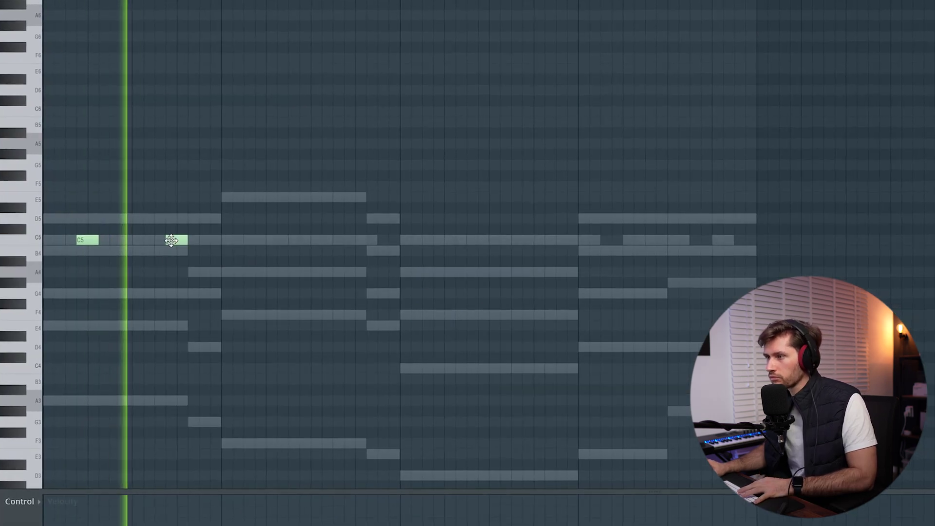
{"action": "left_click", "coordinate": [262, 240]}
{"action": "left_click", "coordinate": [346, 240]}
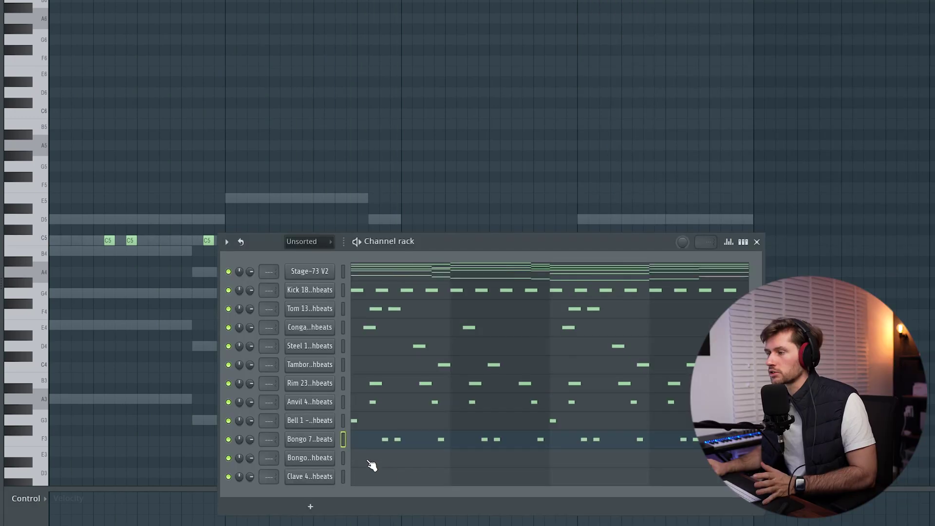
- Position the Bongo 25 hits on C5 at the very end of bars 1 and 3
{"action": "key", "text": "F6"}
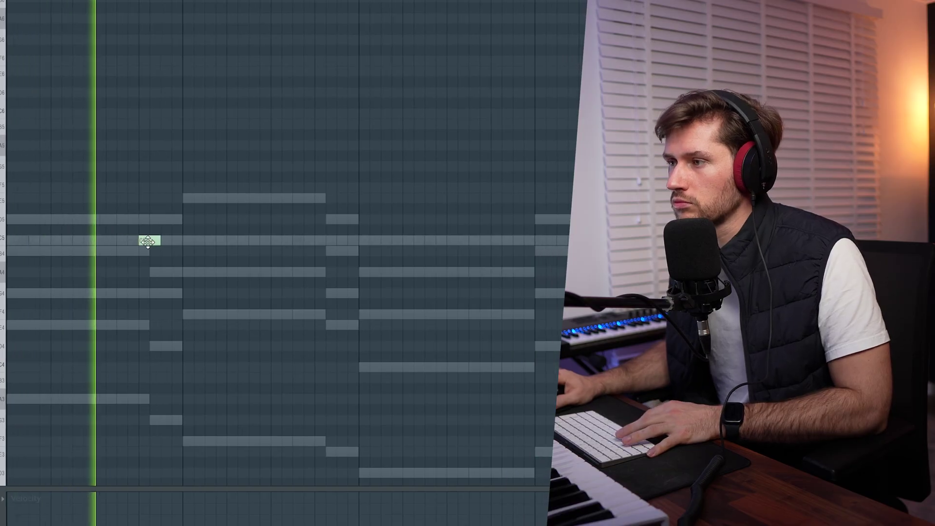
{"action": "left_click_drag", "start_coordinate": [147, 242], "coordinate": [142, 241]}
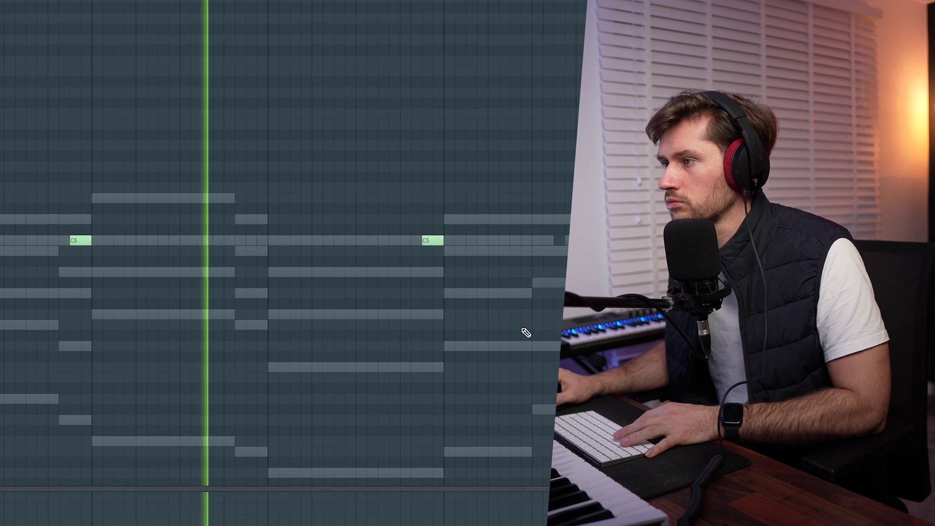
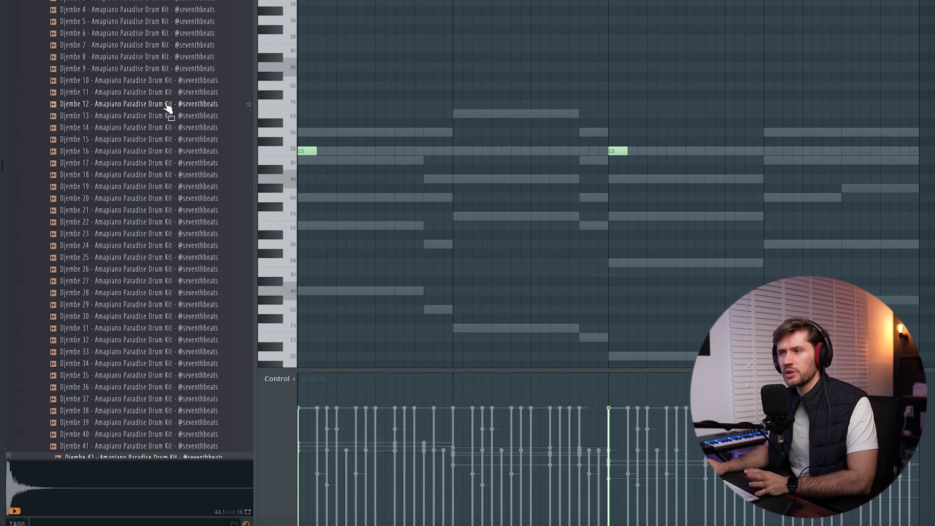
- Collapse the Djembe samples and load Shaker 13 from the Shakers folder for a C5 shaker rhythm
{"action": "scroll", "coordinate": [167, 108], "scroll_direction": "up", "scroll_amount": 3}
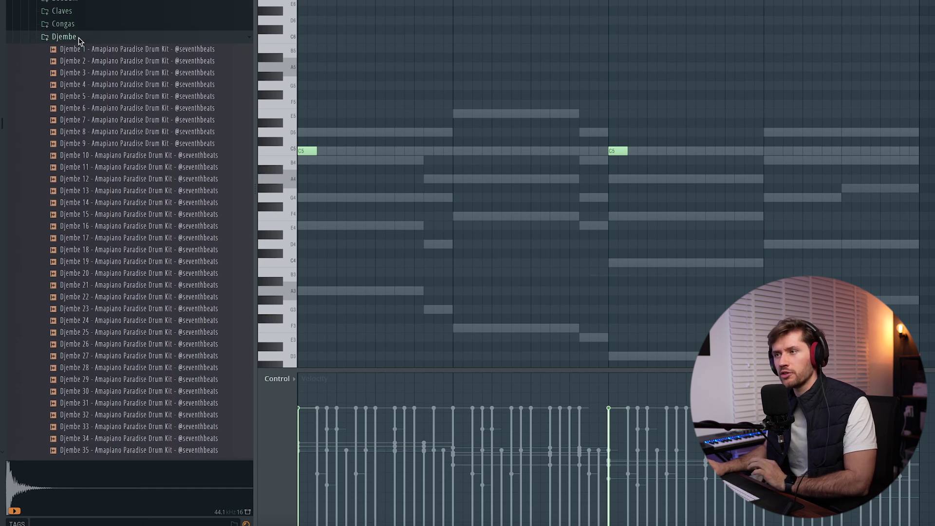
{"action": "left_click", "coordinate": [69, 37]}
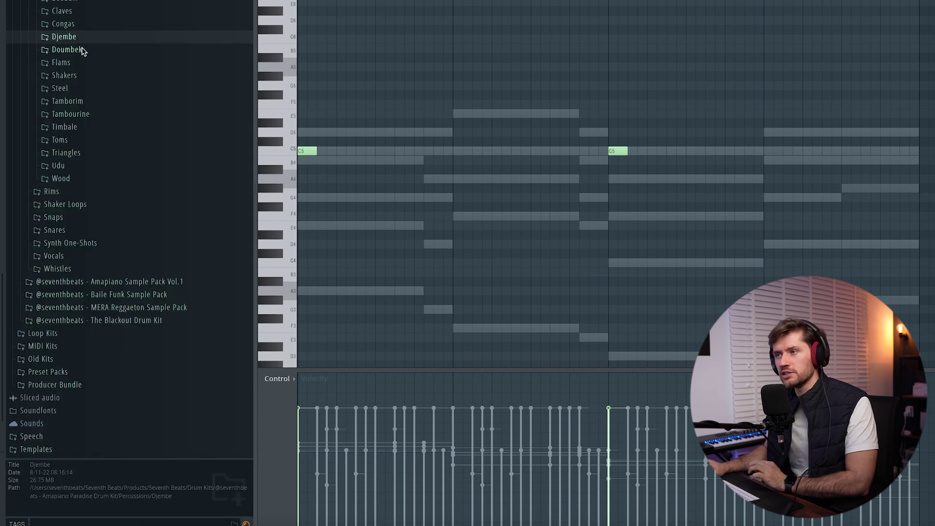
{"action": "left_click", "coordinate": [78, 76]}
{"action": "scroll", "coordinate": [121, 186], "scroll_direction": "down", "scroll_amount": 2}
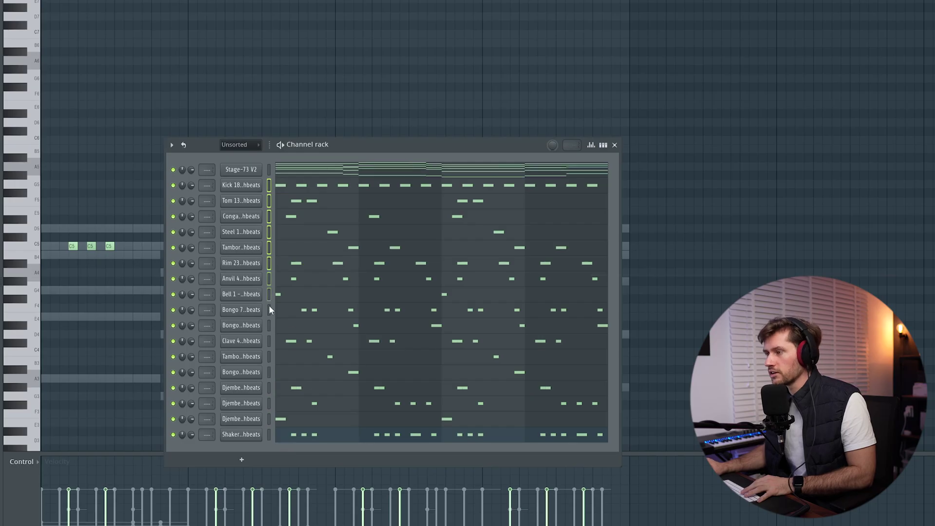
- Lower the mixer levels of Djembe 15 and the bongo during playback to balance the percussion
{"action": "key", "text": "F9"}
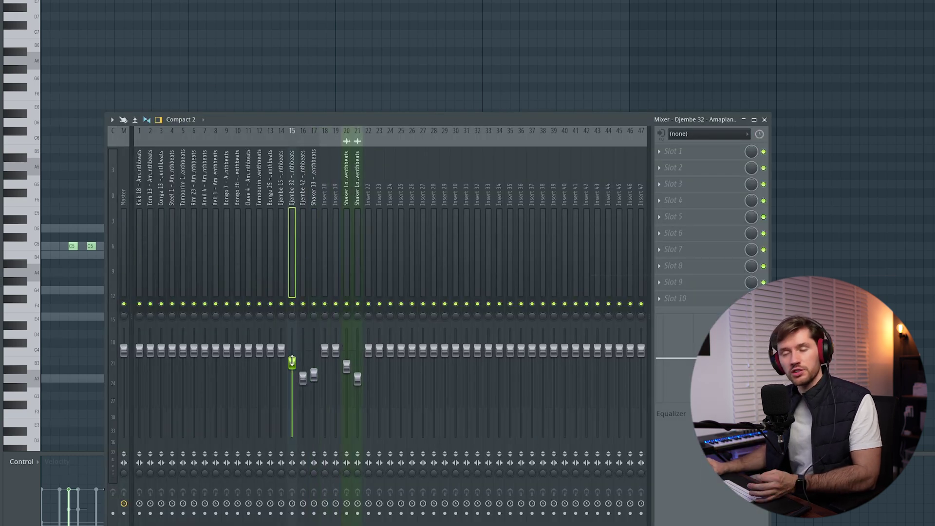
{"action": "key", "text": "space"}
{"action": "left_click_drag", "start_coordinate": [281, 350], "coordinate": [280, 367]}
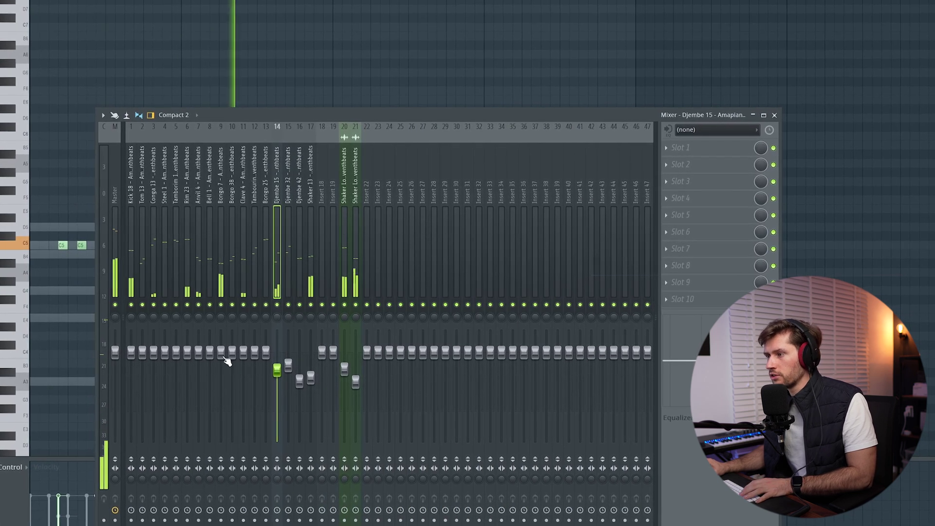
{"action": "left_click_drag", "start_coordinate": [218, 352], "coordinate": [250, 370]}
{"action": "left_click", "coordinate": [242, 353]}
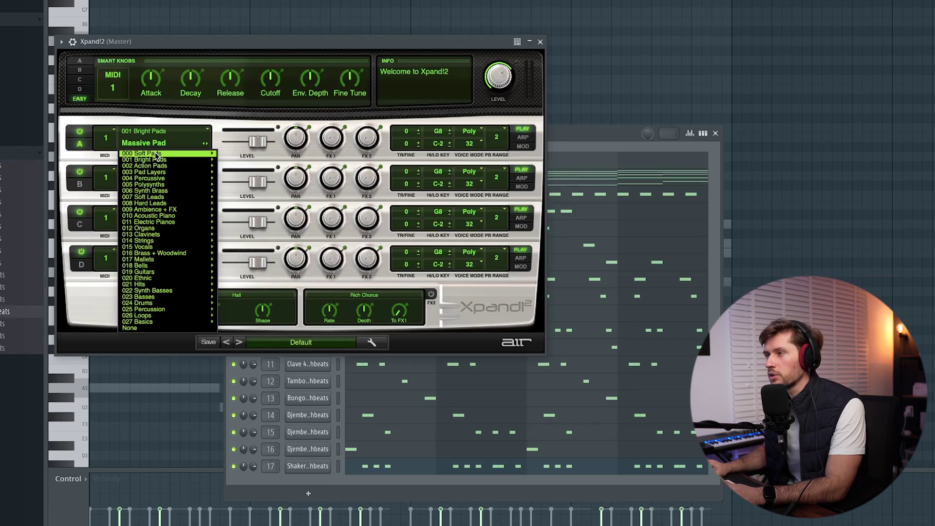
- Choose the Soft Pads sound Mindsweeper+ for part A of Xpand!2 and set the cutoff to -69 %
{"action": "mouse_move", "coordinate": [156, 155]}
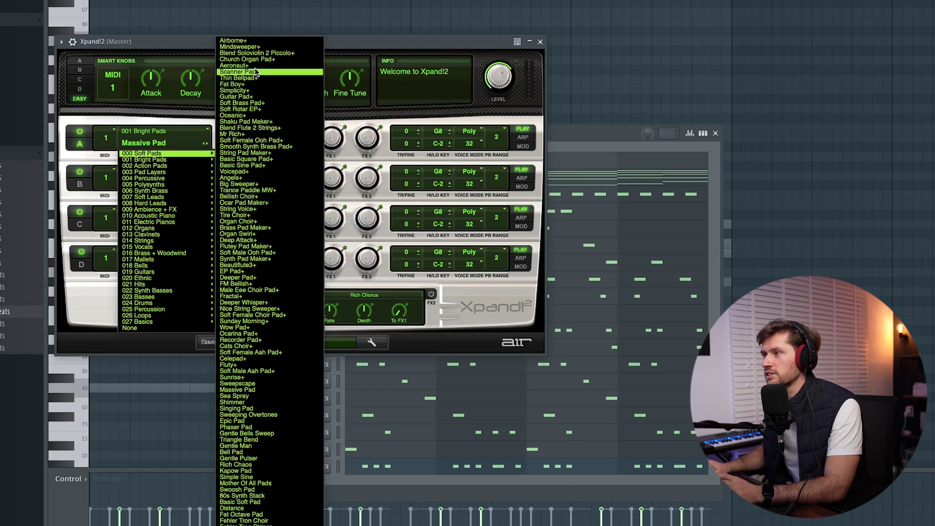
{"action": "left_click", "coordinate": [253, 47]}
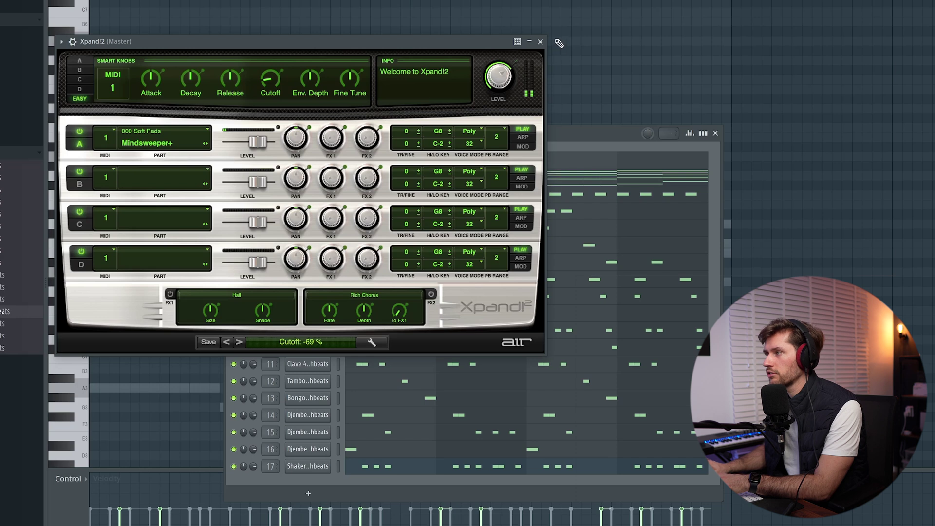
{"action": "left_click", "coordinate": [541, 42]}
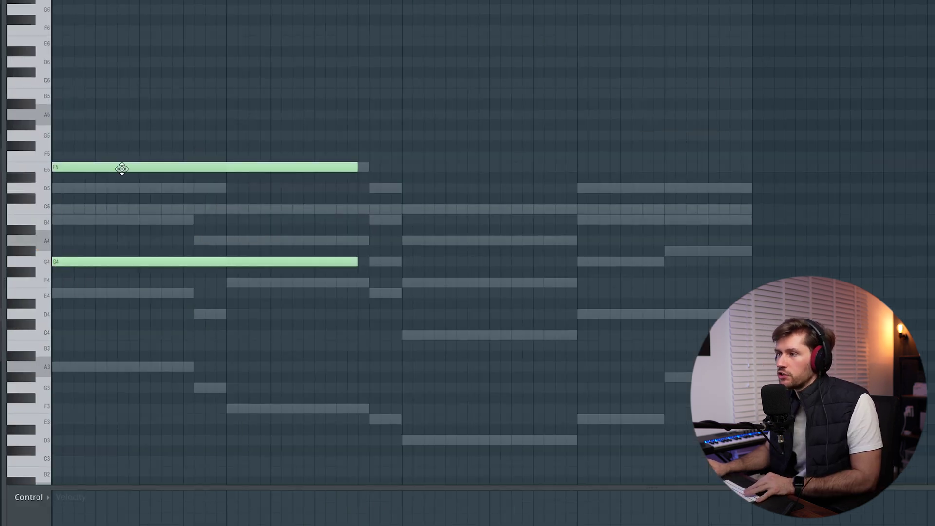
- Hold the G4 and E5 pad notes through all four bars and check the Xpand!2 cutoff during playback
{"action": "key", "text": "space"}
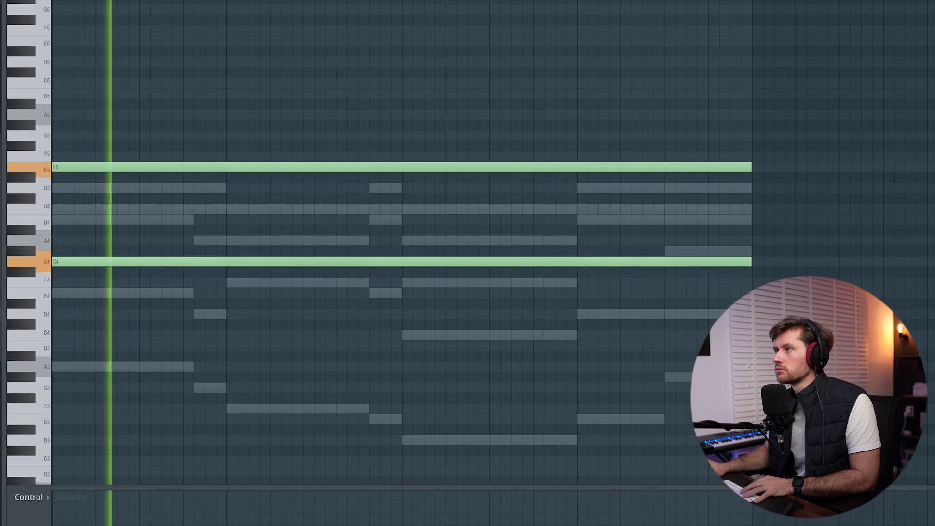
{"action": "key", "text": "F6"}
{"action": "left_click", "coordinate": [289, 150]}
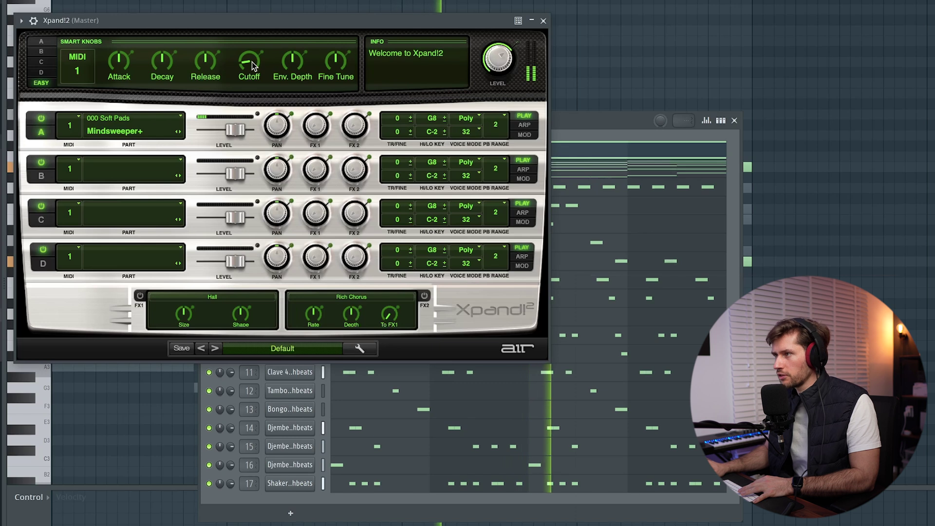
{"action": "left_click", "coordinate": [544, 21]}
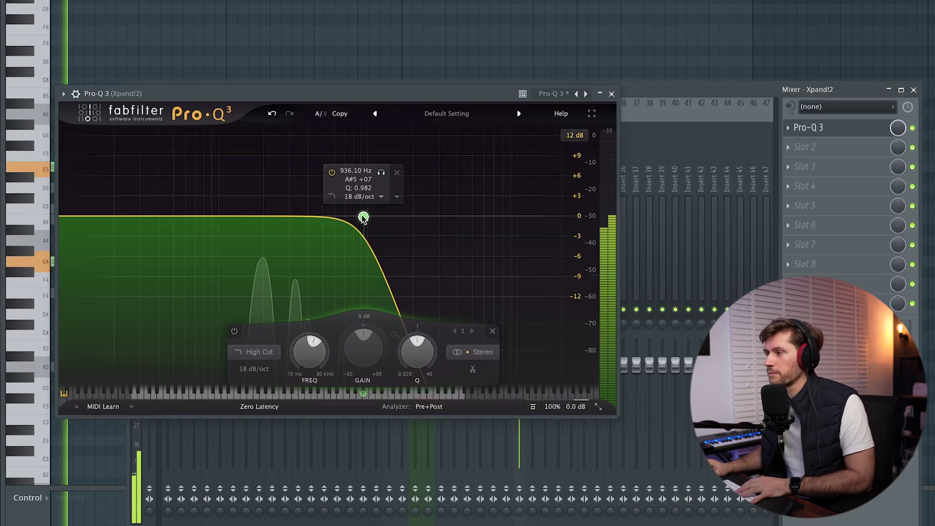
- Set the pad's Pro-Q 3 high cut to about 1166 Hz and lower the Xpand!2 mixer level
{"action": "left_click_drag", "start_coordinate": [359, 218], "coordinate": [386, 223]}
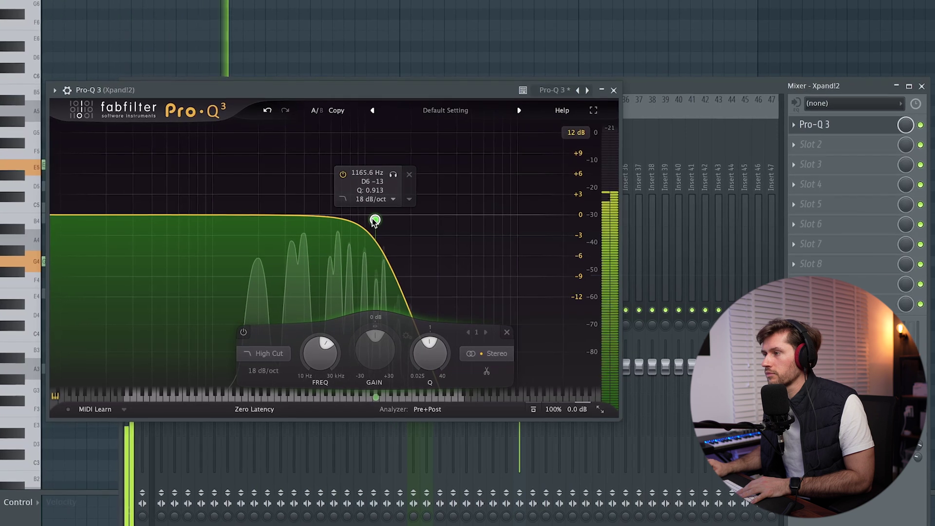
{"action": "left_click", "coordinate": [614, 92]}
{"action": "left_click_drag", "start_coordinate": [520, 368], "coordinate": [520, 397]}
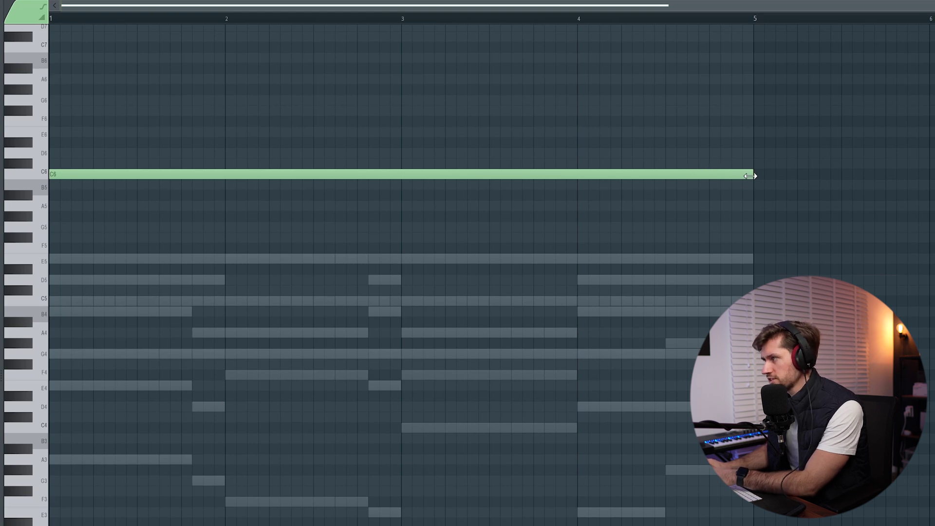
- Audition the four-bar C6 Arcade note and finish its ValhallaVintageVerb reverb with a 24.6 % mix and 4.00 s decay
{"action": "key", "text": "ctrl+b"}
{"action": "key", "text": "space"}
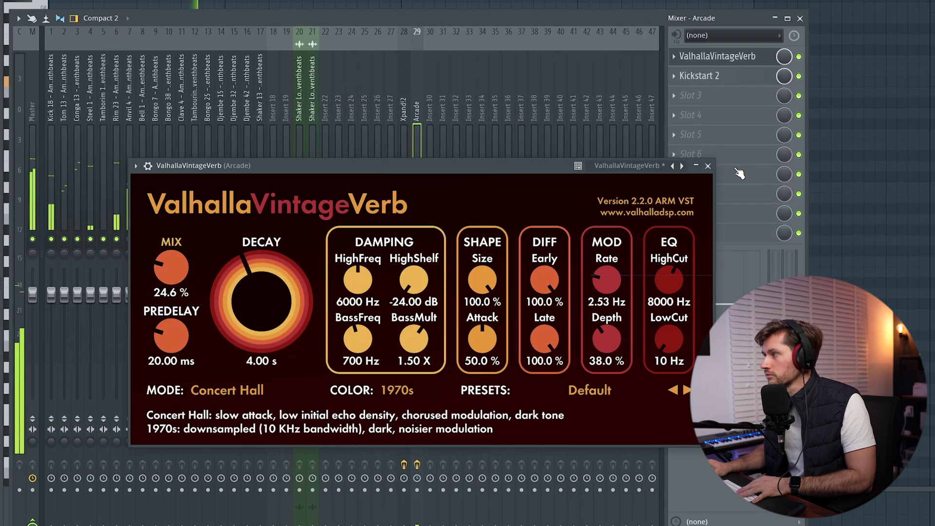
{"action": "left_click", "coordinate": [708, 166]}
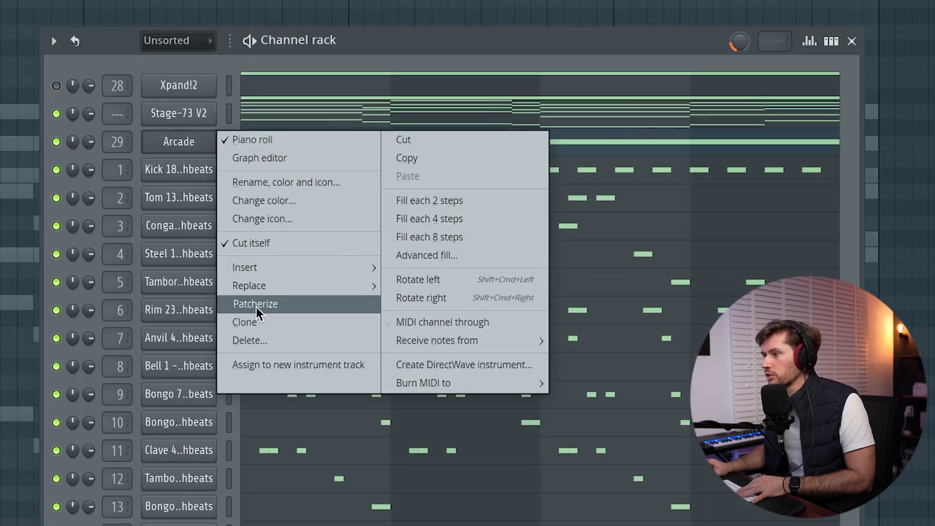
- Clone the Arcade channel and hold a single A5 note through all four bars
{"action": "left_click", "coordinate": [248, 322]}
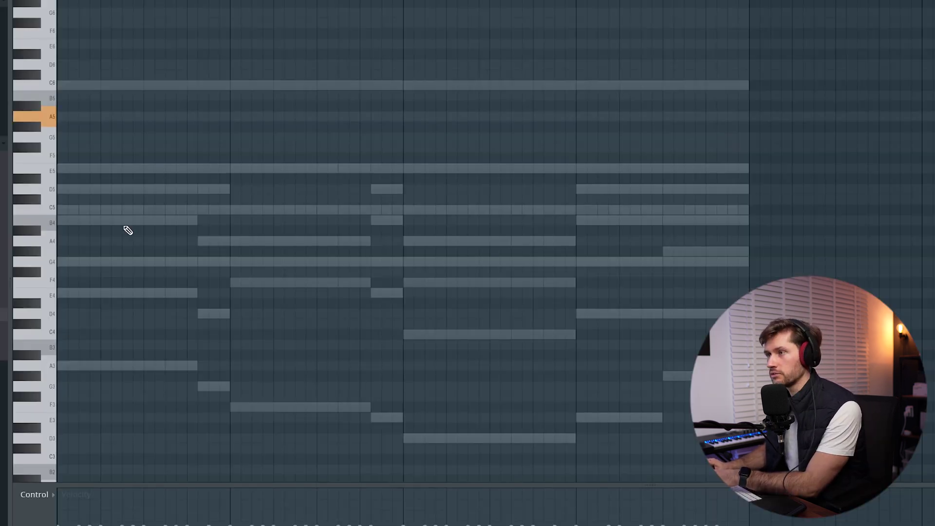
{"action": "key", "text": "space"}
{"action": "left_click_drag", "start_coordinate": [374, 116], "coordinate": [419, 120]}
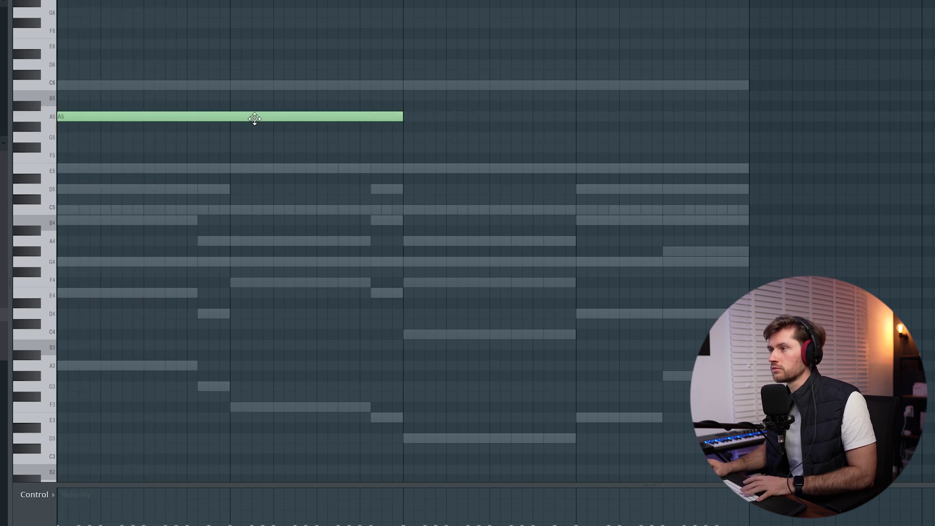
{"action": "left_click", "coordinate": [407, 117]}
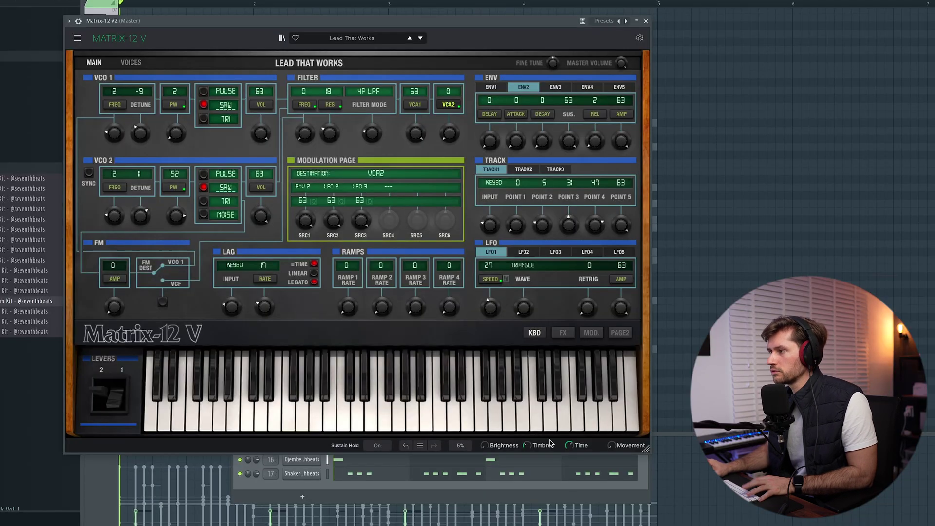
- Check the Matrix-12 V2 lead's short A3 notes and set the Classic Saw Lead brightness in Analog Lab V to about 0.239
{"action": "left_click", "coordinate": [647, 20]}
{"action": "key", "text": "F6"}
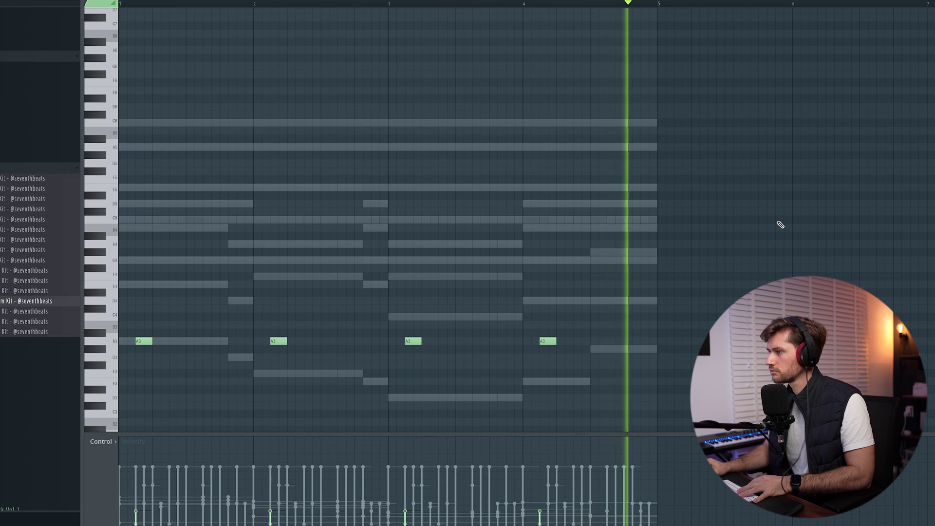
{"action": "key", "text": "F6"}
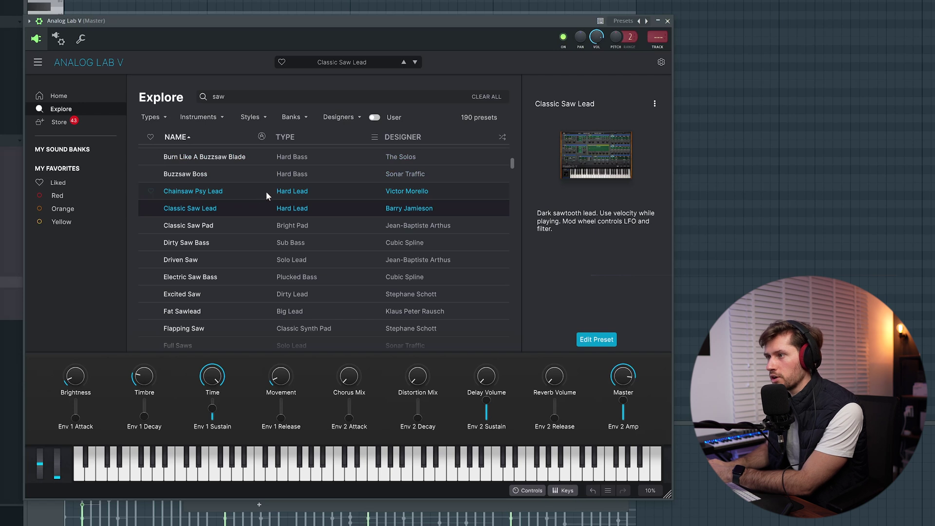
{"action": "left_click", "coordinate": [667, 21]}
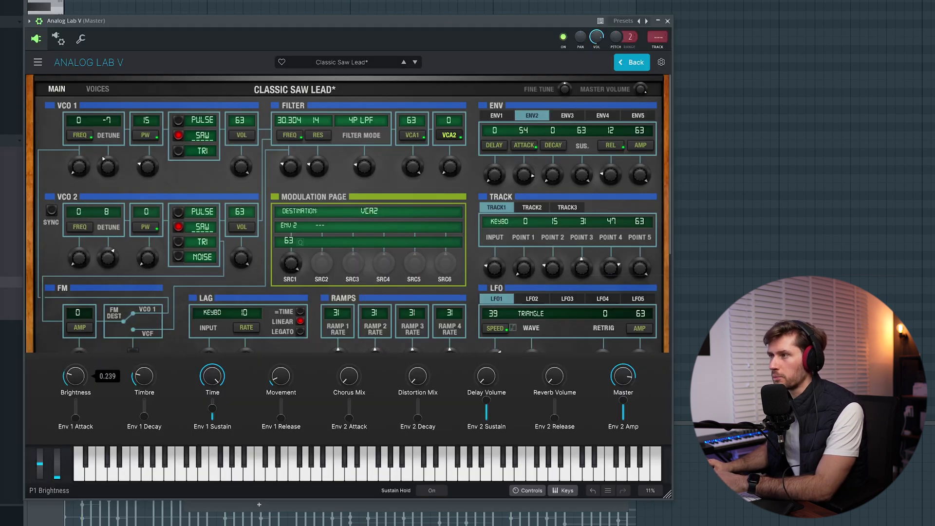
{"action": "left_click", "coordinate": [667, 21]}
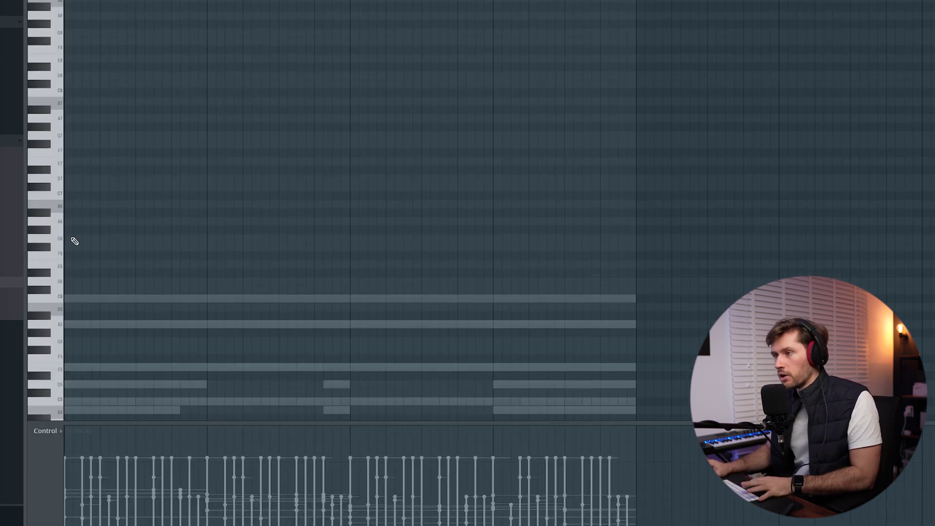
- Draw a short rising E6, A6, B6 motif for Analog Lab V in bar one, audition it and select its notes
{"action": "left_click", "coordinate": [138, 265]}
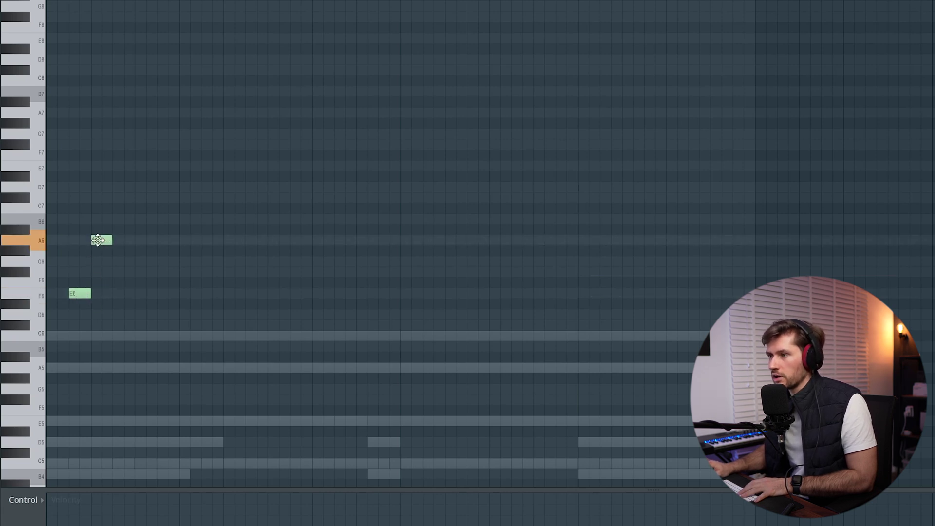
{"action": "key", "text": "space"}
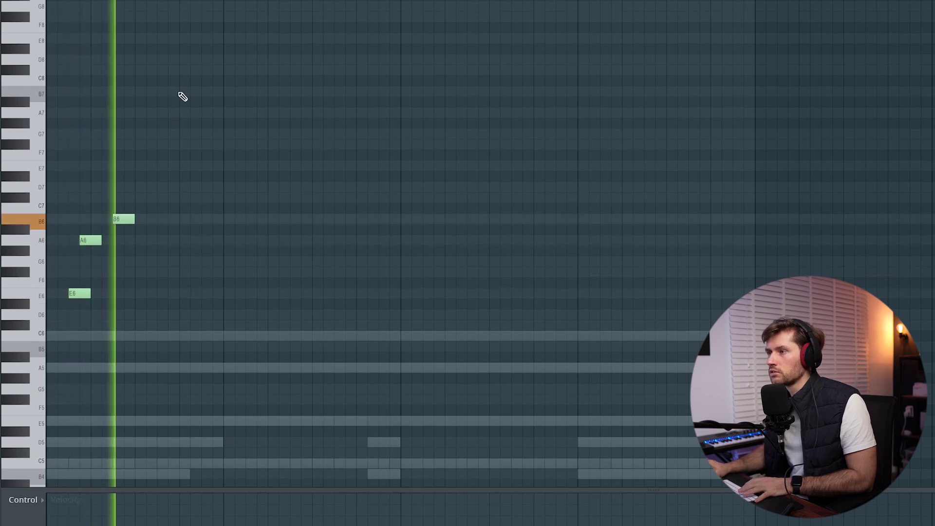
{"action": "key", "text": "space"}
{"action": "left_click_drag", "start_coordinate": [141, 175], "coordinate": [76, 323]}
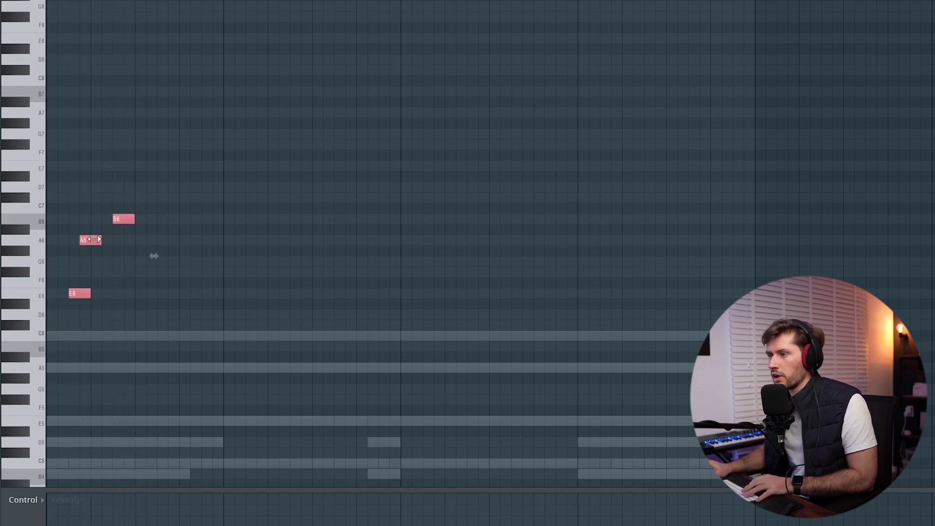
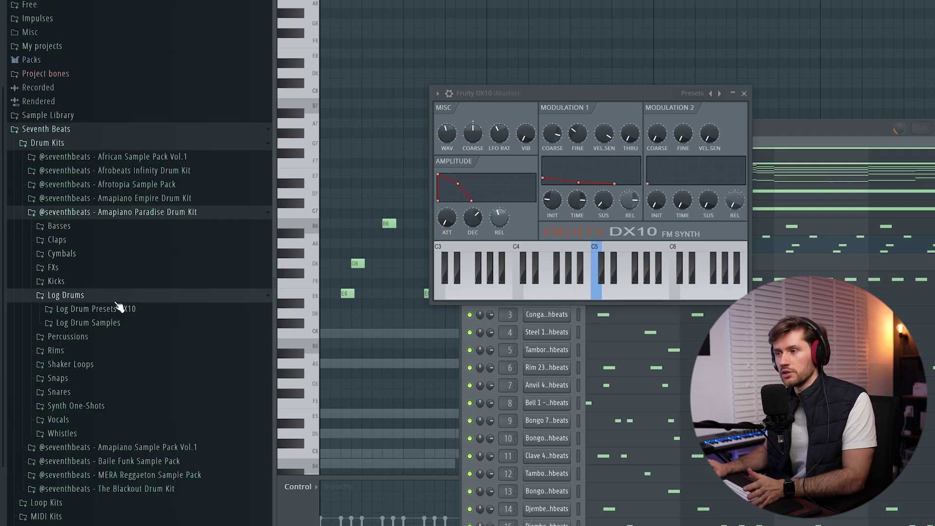
- Load Log Drum Preset 25 from the Amapiano Paradise Drum Kit's DX10 log drum presets into Fruity DX10
{"action": "left_click", "coordinate": [125, 305]}
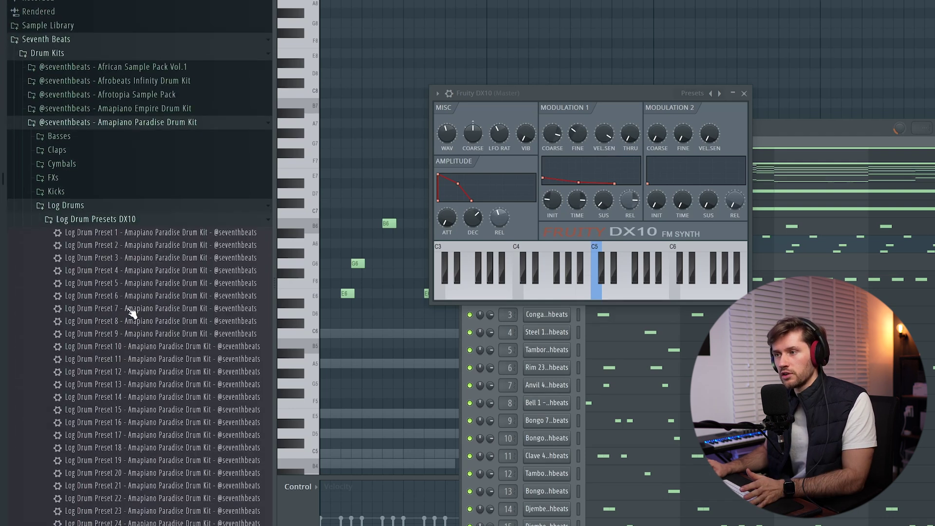
{"action": "scroll", "coordinate": [132, 314], "scroll_direction": "down", "scroll_amount": 3}
{"action": "left_click", "coordinate": [156, 486]}
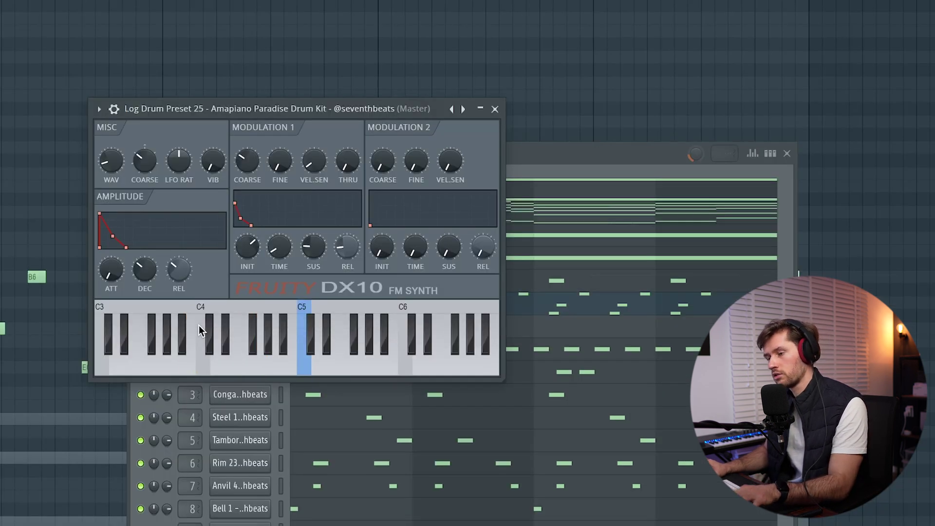
{"action": "left_click", "coordinate": [495, 109]}
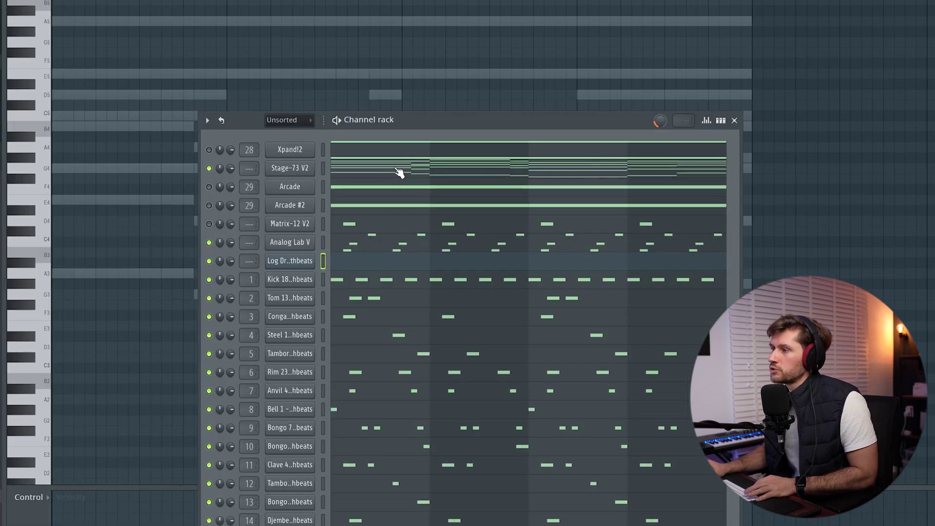
- Copy the lowest Stage-73 V2 chord notes into the log drum channel at maximum velocity and audition the pattern
{"action": "key", "text": "F6"}
{"action": "left_click_drag", "start_coordinate": [47, 271], "coordinate": [53, 393]}
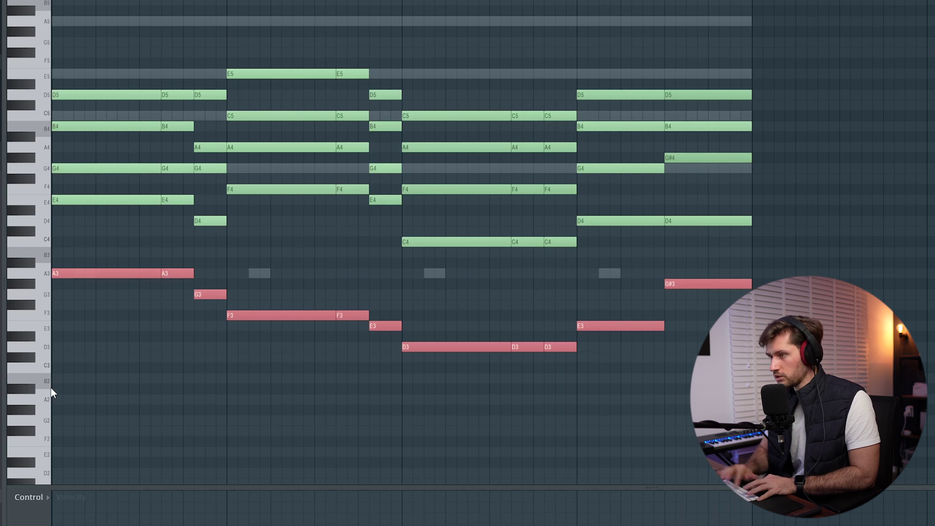
{"action": "key", "text": "F6"}
{"action": "left_click", "coordinate": [355, 252]}
{"action": "key", "text": "ctrl+v"}
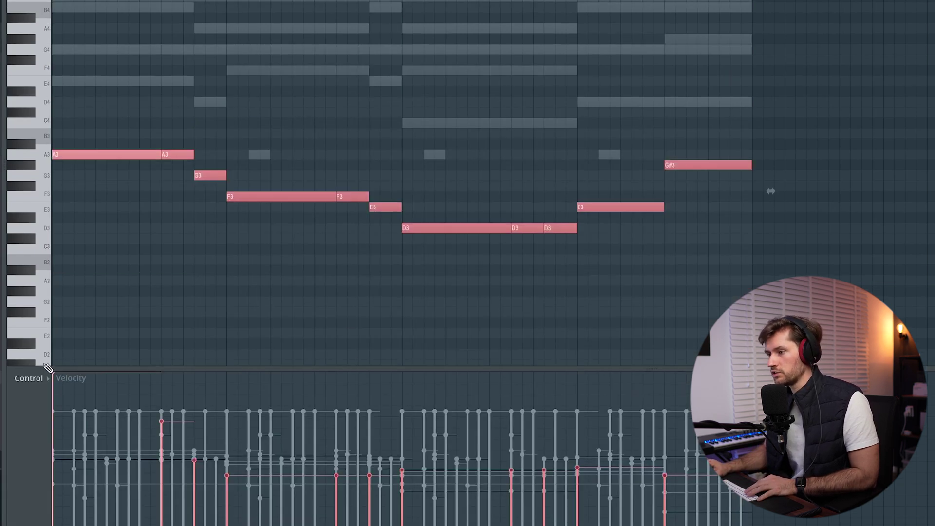
{"action": "left_click", "coordinate": [634, 182]}
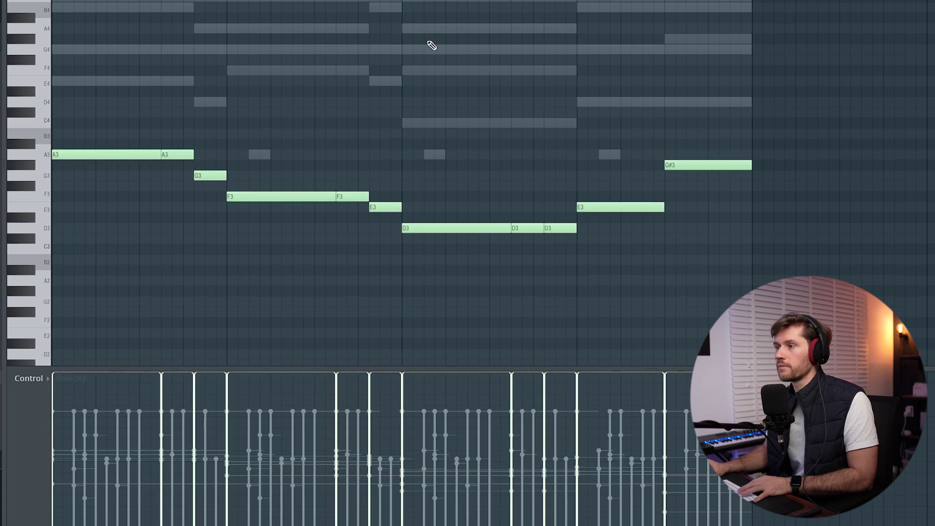
{"action": "key", "text": "space"}
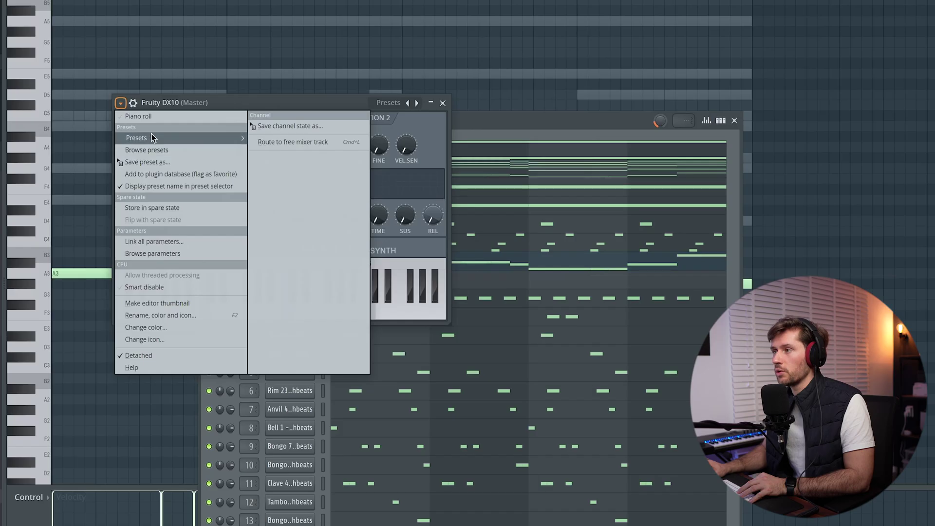
- Load the Sine Bass preset in the new Fruity DX10 channel, then select that channel and play the beat
{"action": "left_click", "coordinate": [284, 452]}
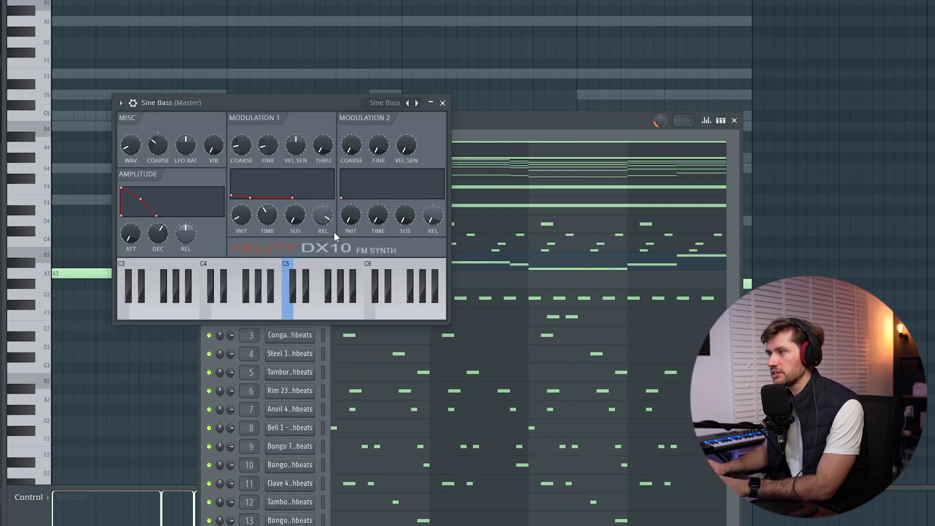
{"action": "left_click", "coordinate": [441, 104]}
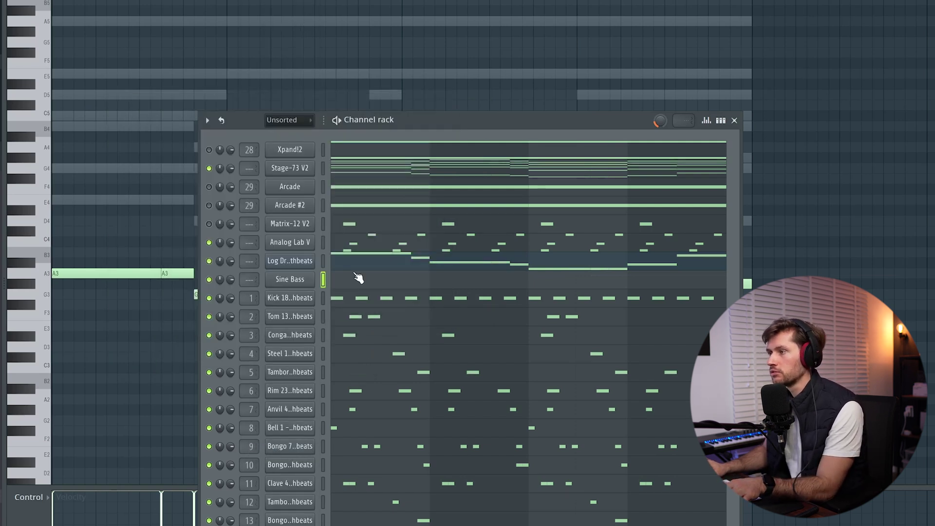
{"action": "left_click", "coordinate": [323, 279]}
{"action": "key", "text": "space"}
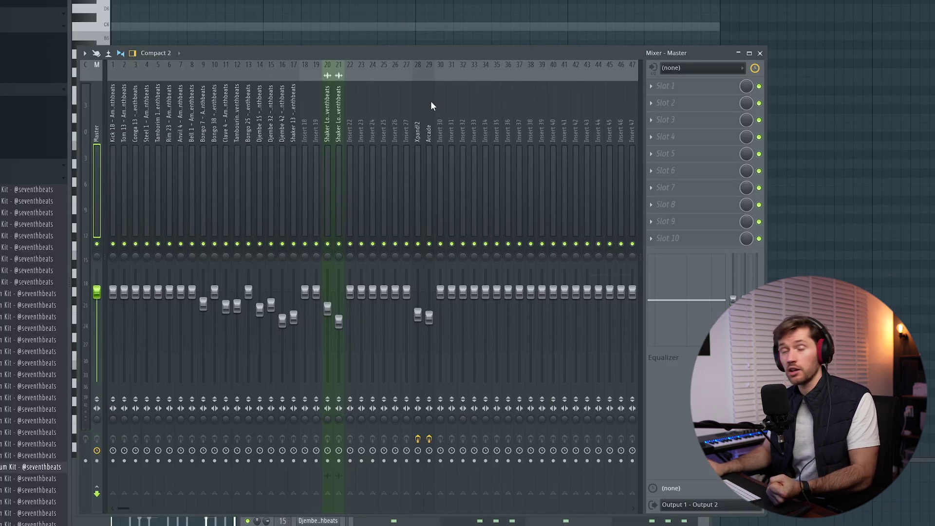
- Route the selected log drum and Sine Bass channels to consecutive mixer tracks starting from Insert 33
{"action": "left_click", "coordinate": [470, 130]}
{"action": "right_click", "coordinate": [472, 126]}
{"action": "mouse_move", "coordinate": [512, 180]}
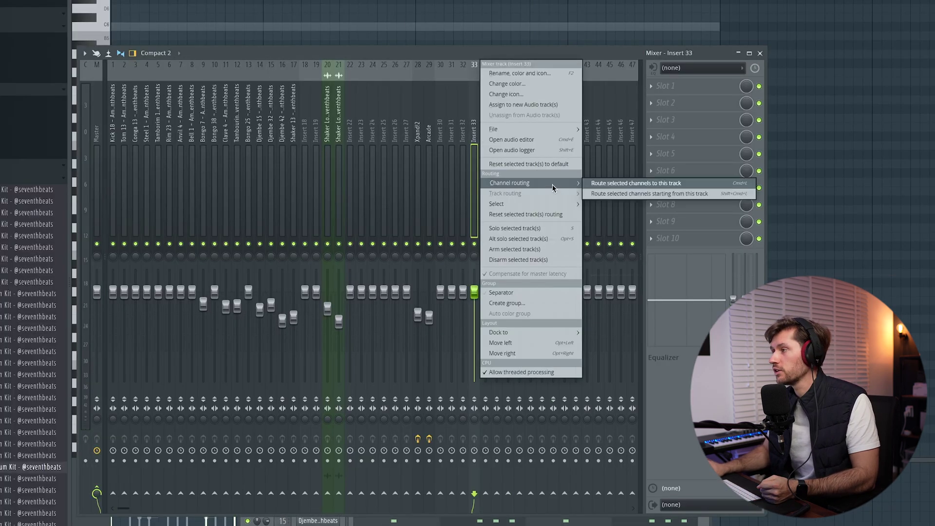
{"action": "left_click", "coordinate": [634, 192]}
- Add Saturn 2 to the log drum mixer track with about 57.48% drive and raise the track's level slightly
{"action": "left_click", "coordinate": [653, 84]}
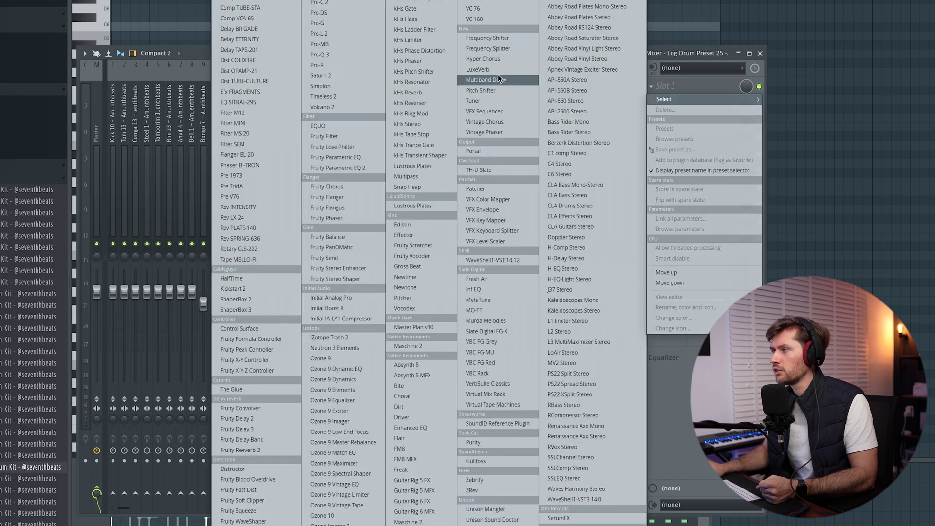
{"action": "left_click", "coordinate": [327, 84]}
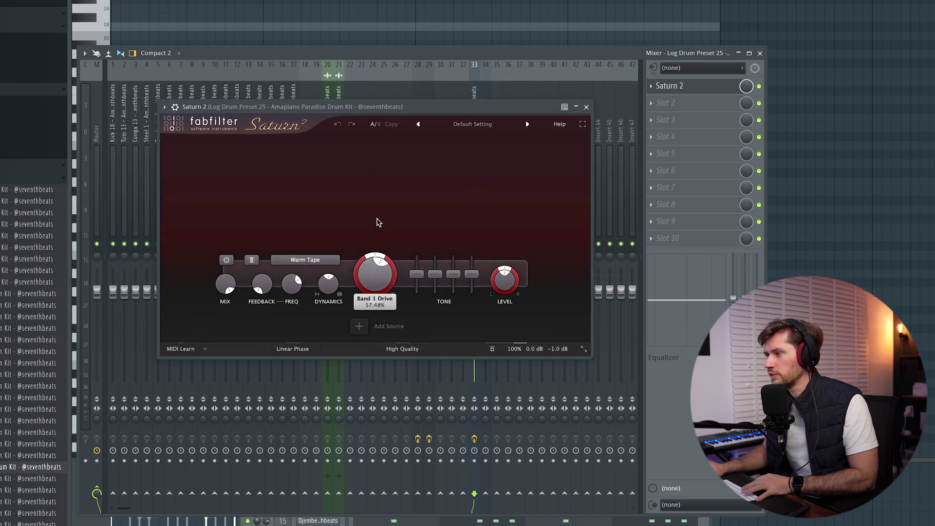
{"action": "left_click", "coordinate": [586, 107]}
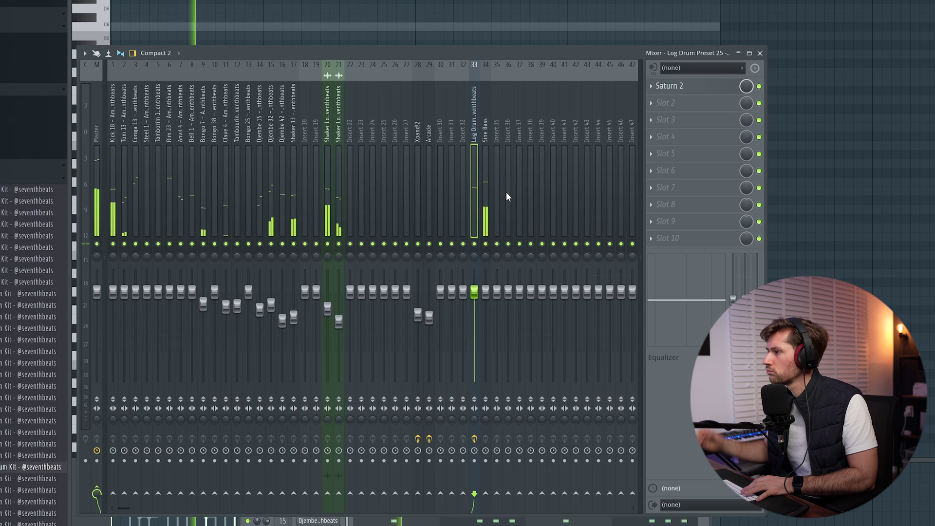
{"action": "left_click", "coordinate": [485, 136]}
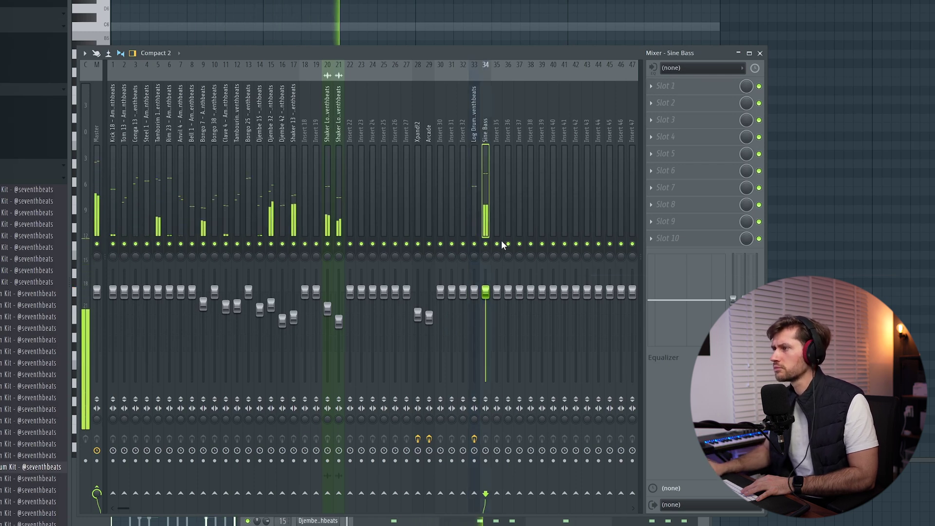
{"action": "left_click", "coordinate": [474, 284]}
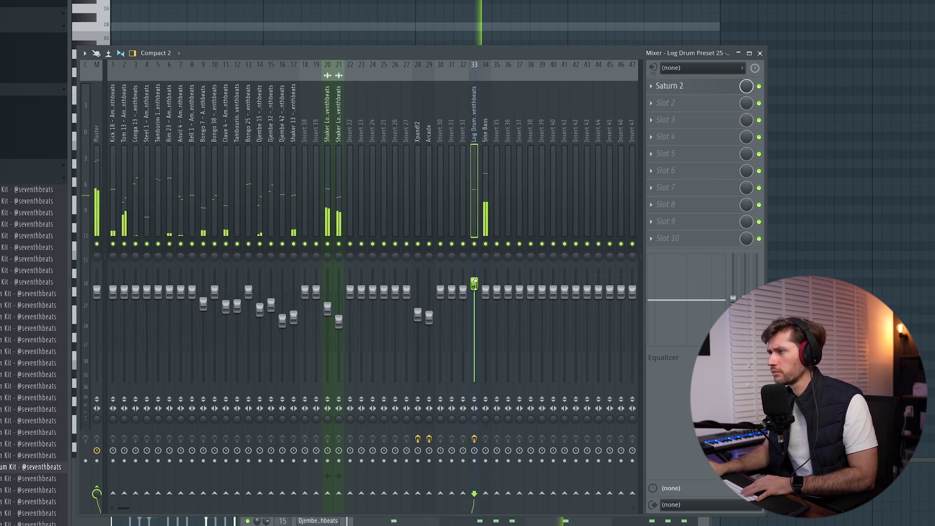
- Add Saturn 2 to the Sine Bass mixer track with about 52.05% Warm Tape drive and close the mixer
{"action": "left_click", "coordinate": [484, 130]}
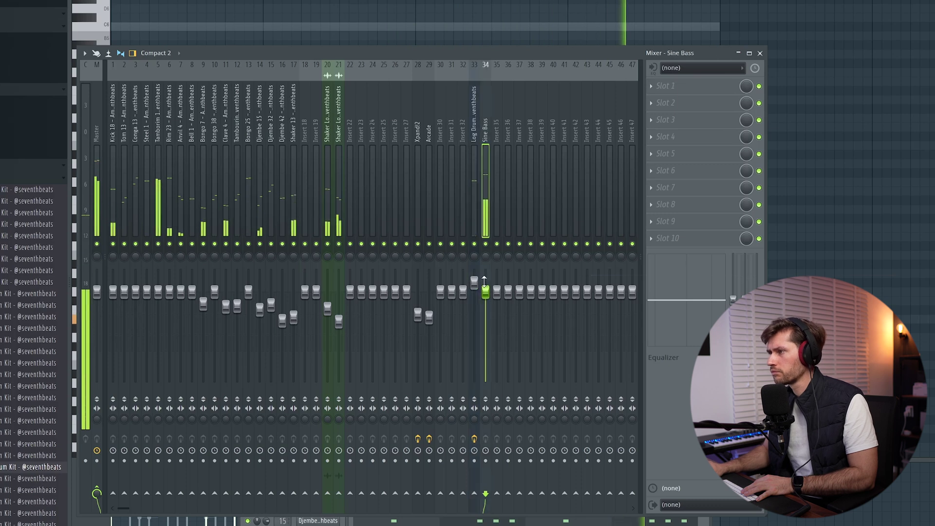
{"action": "left_click", "coordinate": [667, 86]}
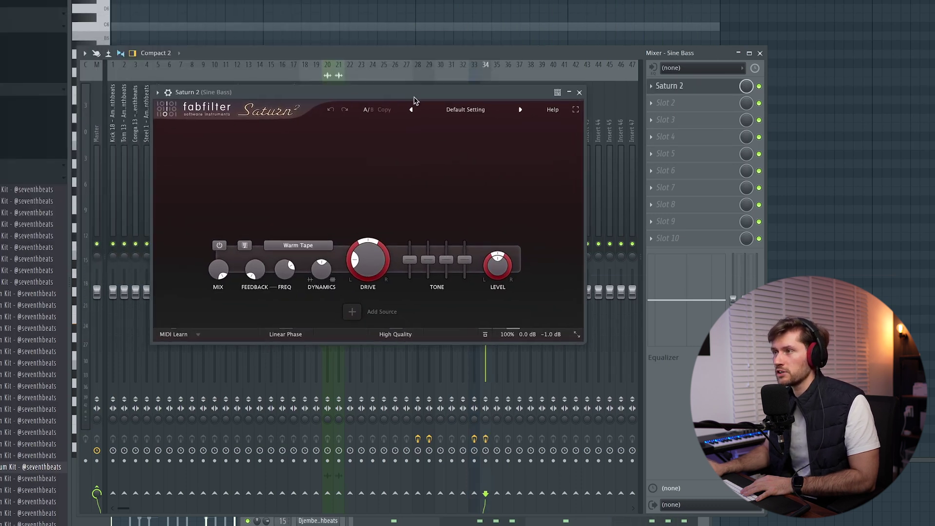
{"action": "left_click_drag", "start_coordinate": [414, 101], "coordinate": [425, 130]}
{"action": "mouse_move", "coordinate": [379, 294]}
{"action": "left_click_drag", "start_coordinate": [380, 276], "coordinate": [376, 295]}
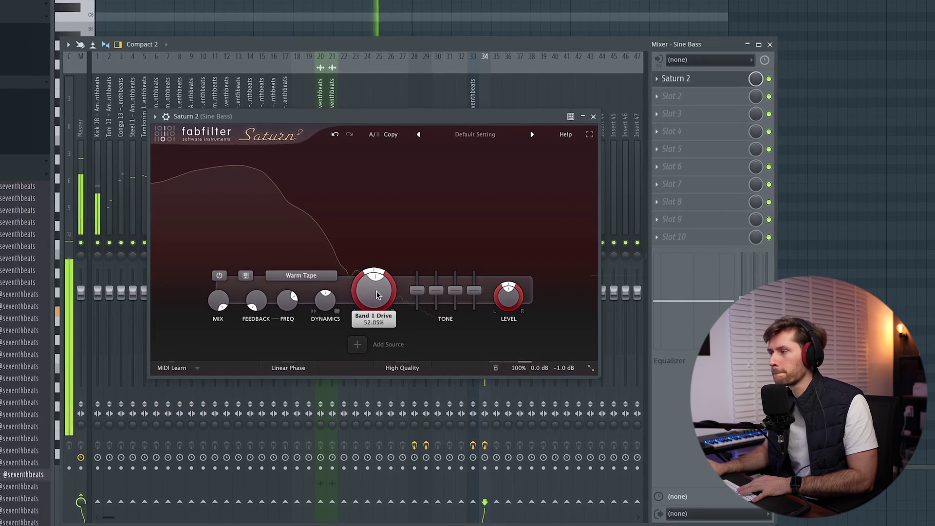
{"action": "left_click", "coordinate": [593, 116]}
{"action": "key", "text": "F9"}
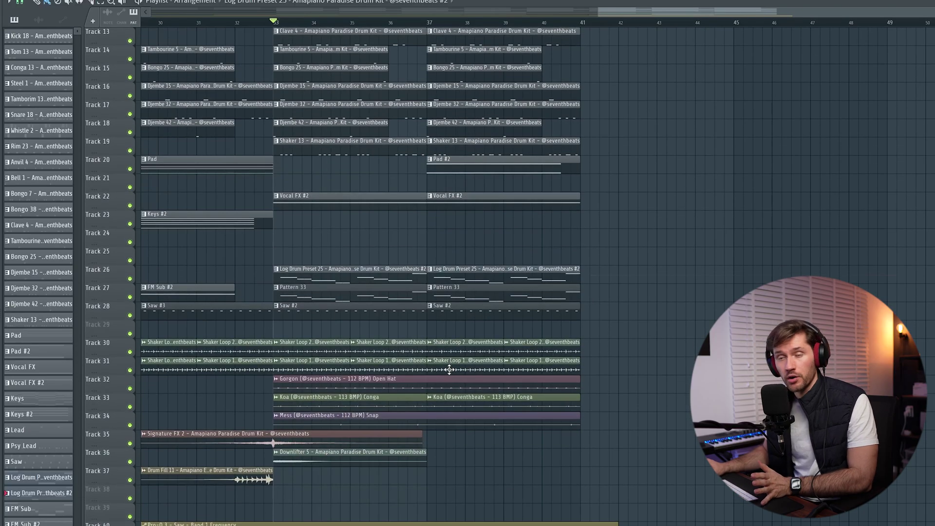
- Isolate playlist tracks 32 to 36 to audition their loops and effects, and play the repeating A2 note pattern
{"action": "left_click_drag", "start_coordinate": [621, 445], "coordinate": [317, 376]}
{"action": "left_click", "coordinate": [130, 462], "text": "ctrl"}
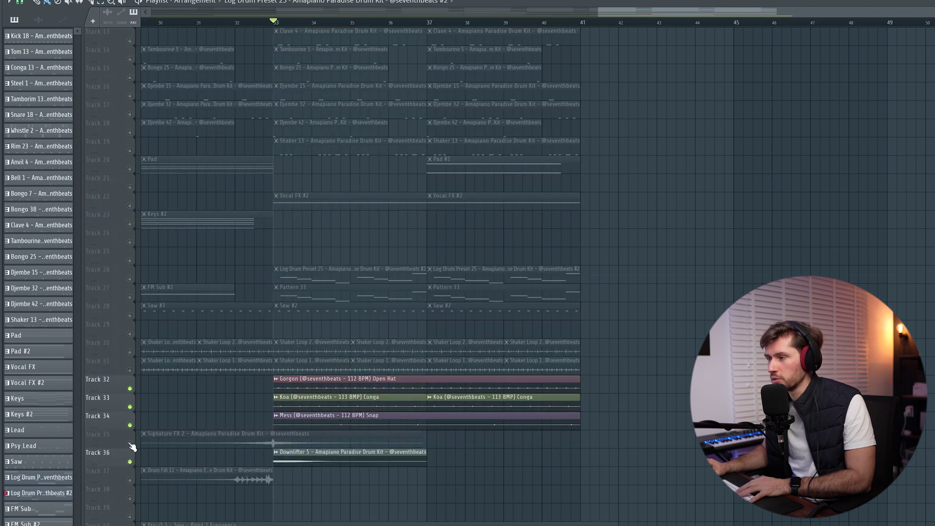
{"action": "left_click", "coordinate": [130, 443]}
{"action": "key", "text": "space"}
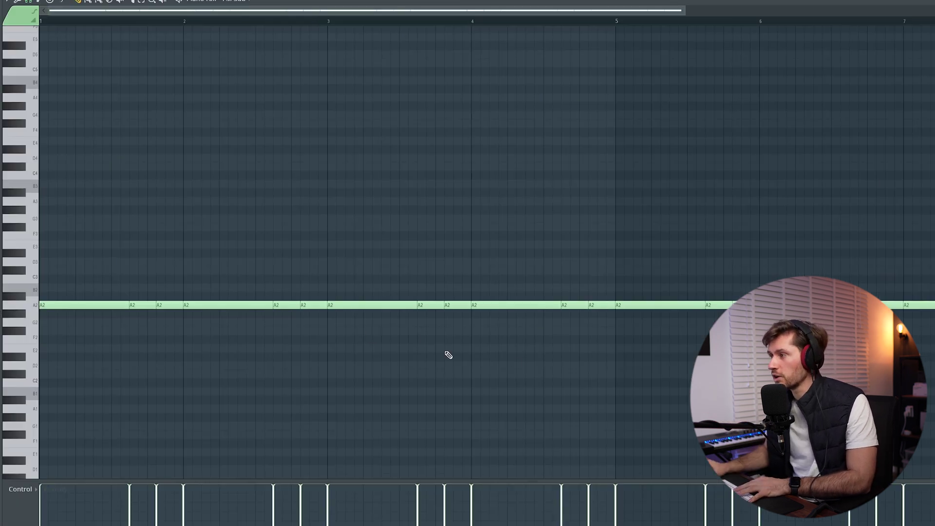
{"action": "key", "text": "space"}
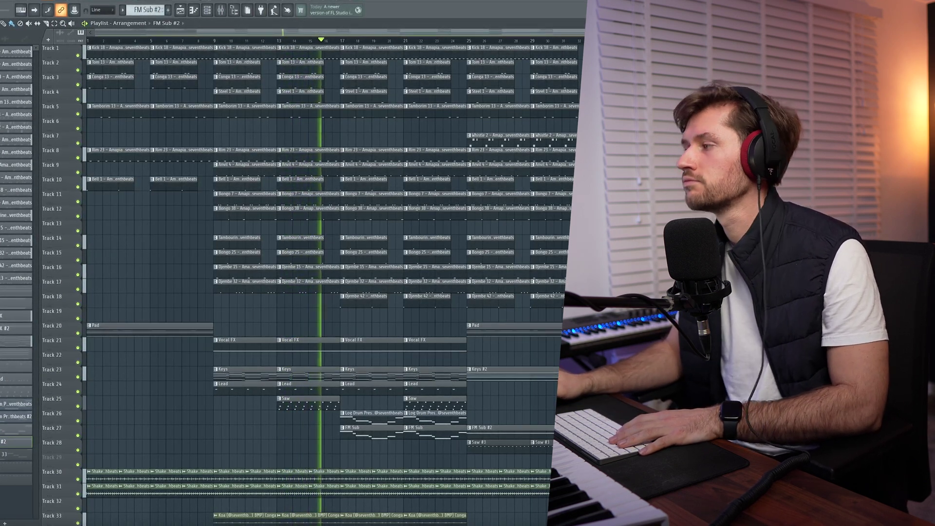
- Play through the full arrangement and follow its clips in the playlist up to the last section before bar 41
{"action": "left_click_drag", "start_coordinate": [95, 32], "coordinate": [417, 39]}
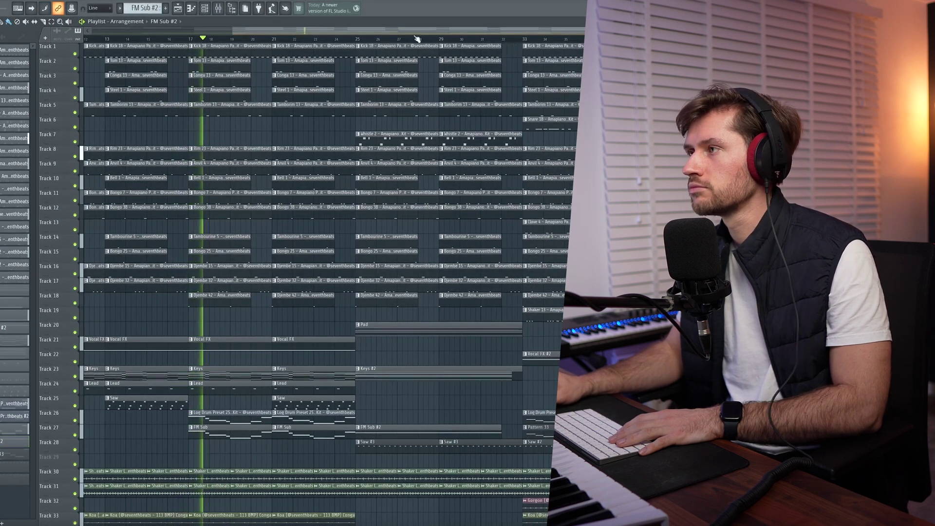
{"action": "scroll", "coordinate": [412, 35], "scroll_direction": "right", "scroll_amount": 2}
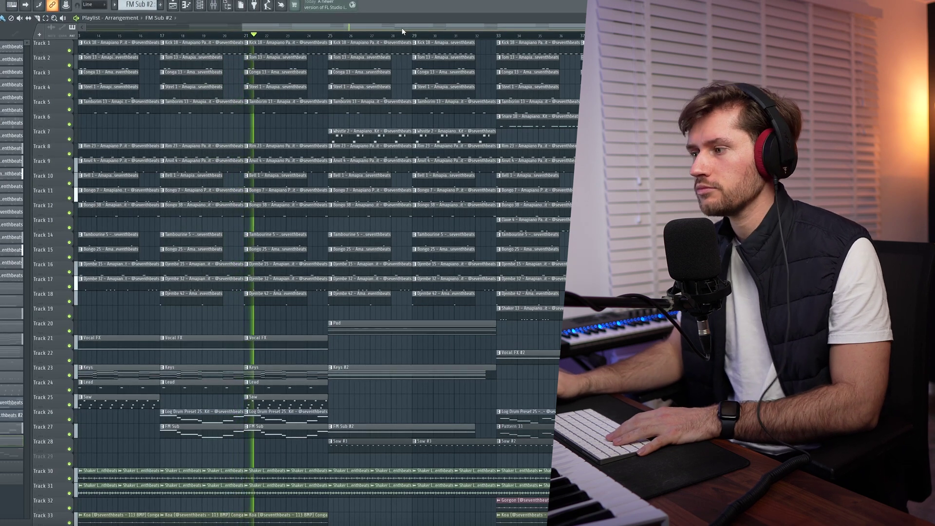
{"action": "left_click_drag", "start_coordinate": [420, 23], "coordinate": [456, 27]}
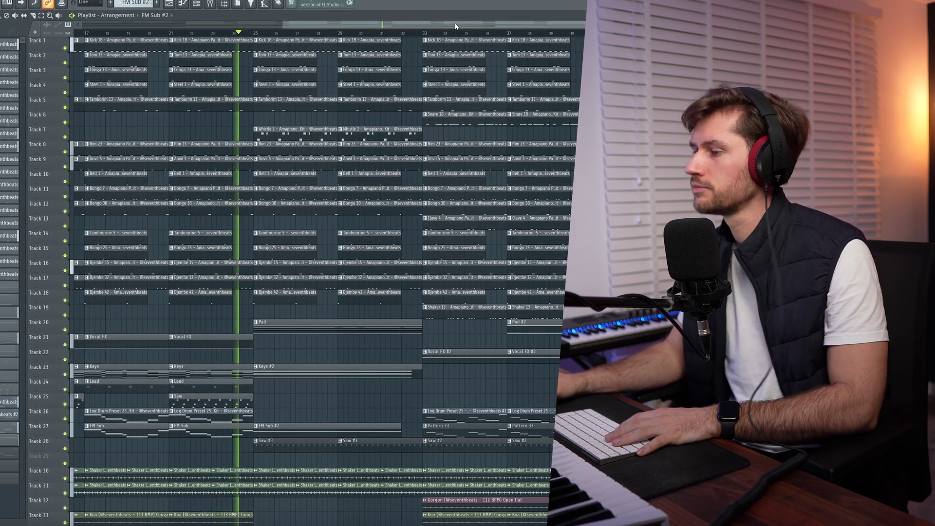
{"action": "left_click_drag", "start_coordinate": [454, 23], "coordinate": [495, 22]}
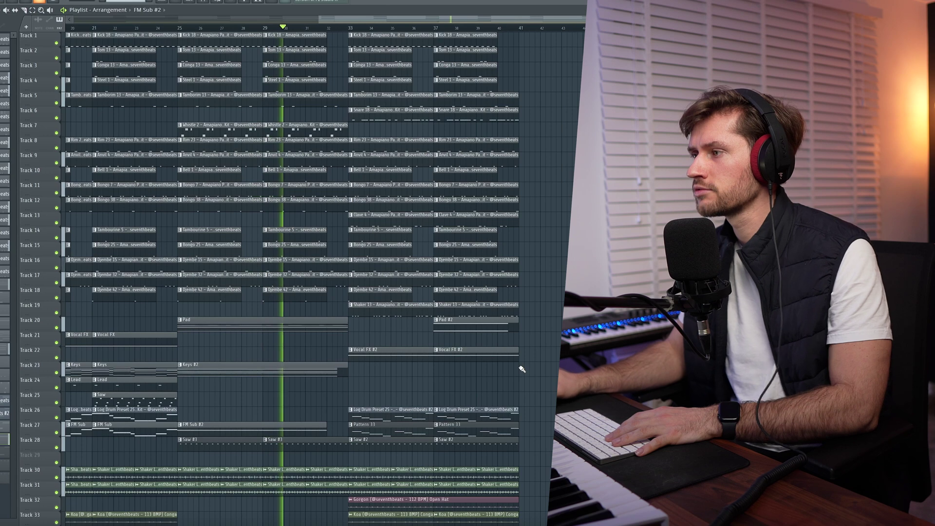
{"action": "scroll", "coordinate": [521, 368], "scroll_direction": "right", "scroll_amount": 2}
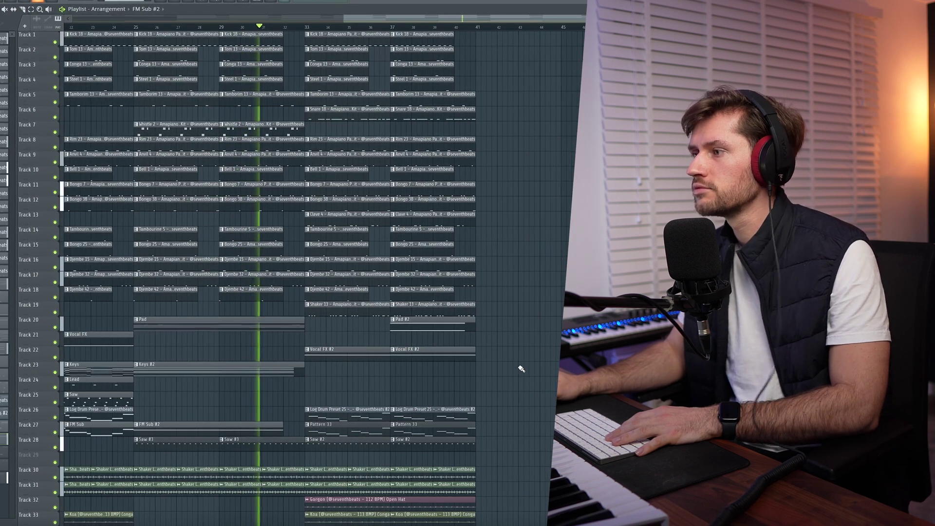